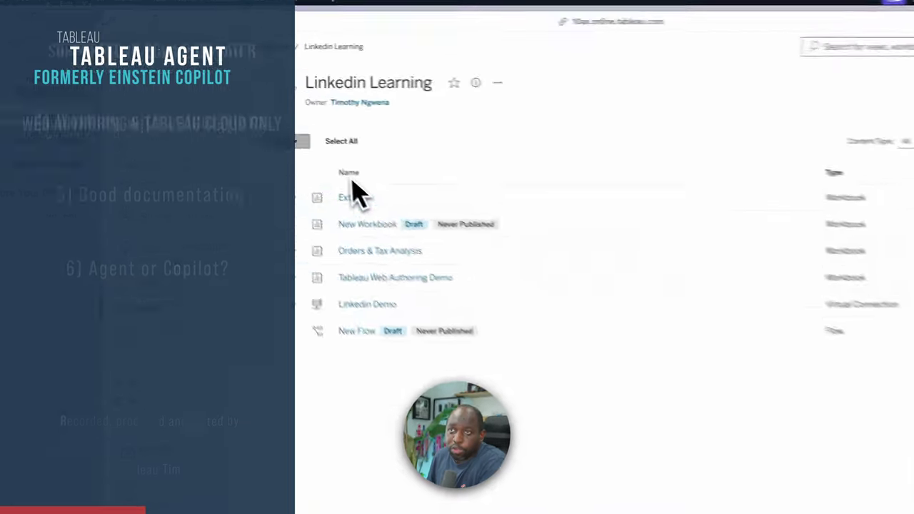
# Create a new workbook connected to the Tableau Pulse Demo Dataset data source.
pyautogui.click(296, 141)
pyautogui.click(383, 219)
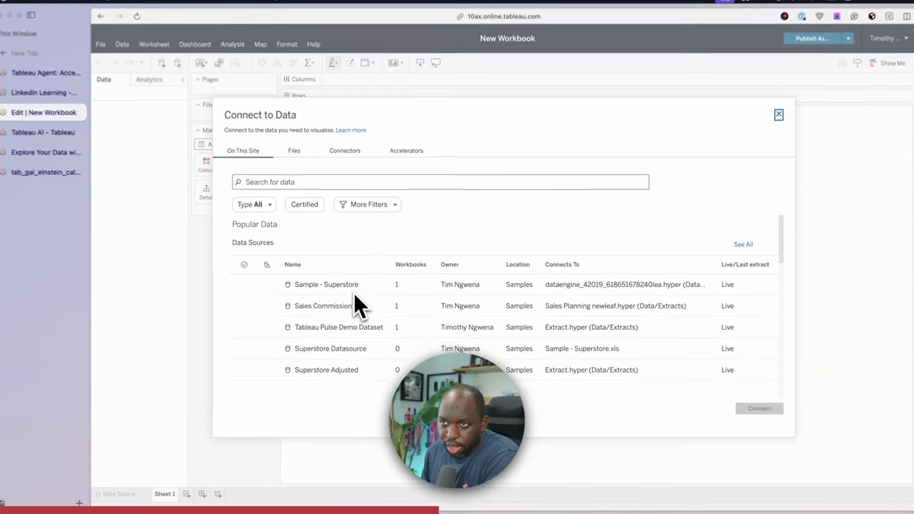
pyautogui.click(351, 329)
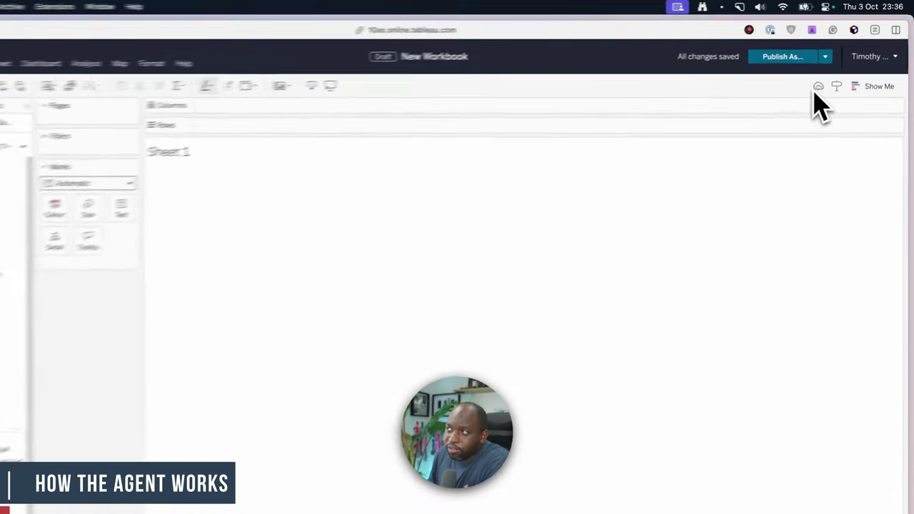
pyautogui.click(818, 87)
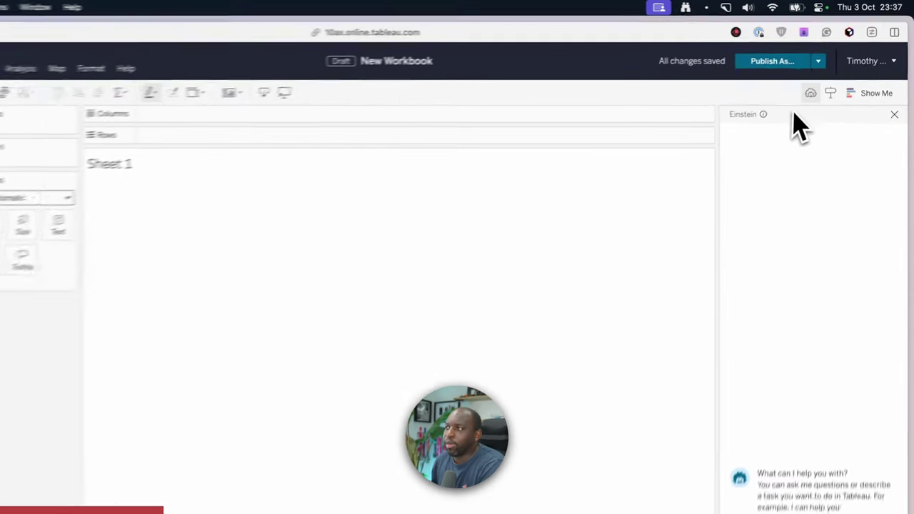
pyautogui.click(835, 70)
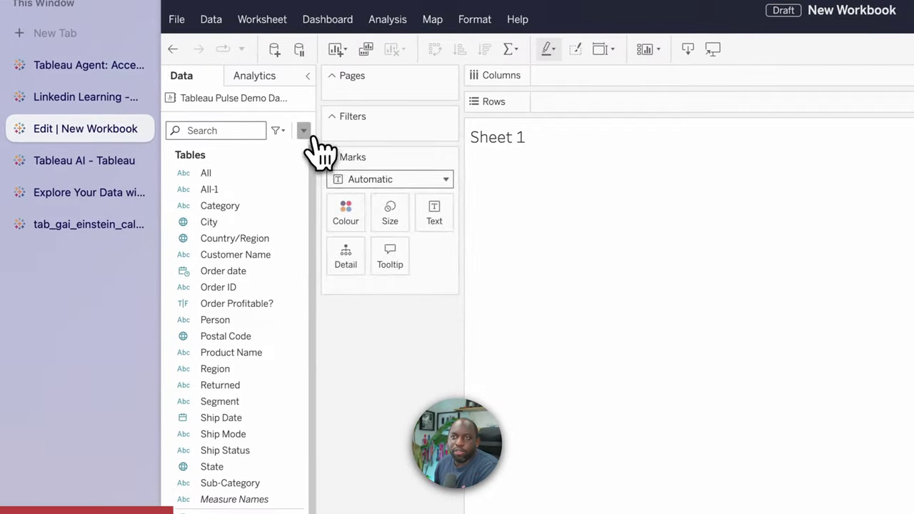
# Start a new calculated field, Calculation1, from the Data pane and bring up Tableau Agent's help.
pyautogui.click(303, 131)
pyautogui.click(411, 157)
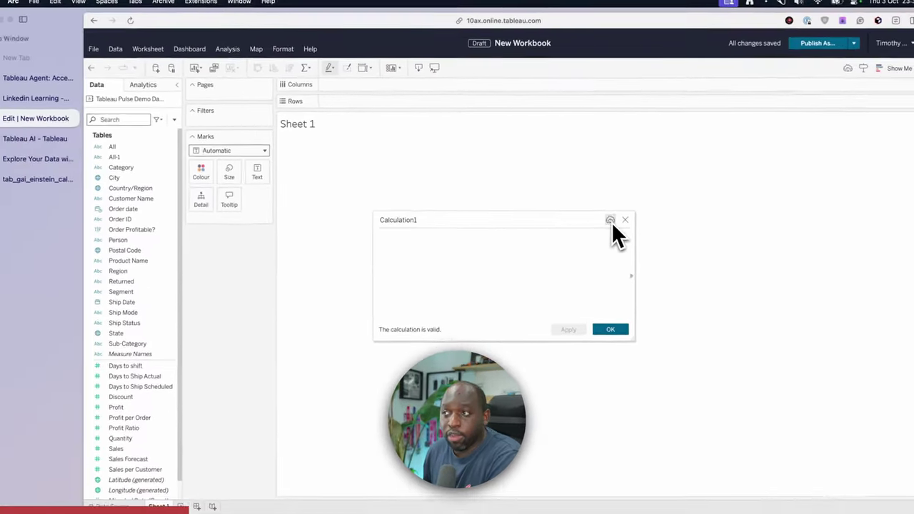
pyautogui.click(610, 220)
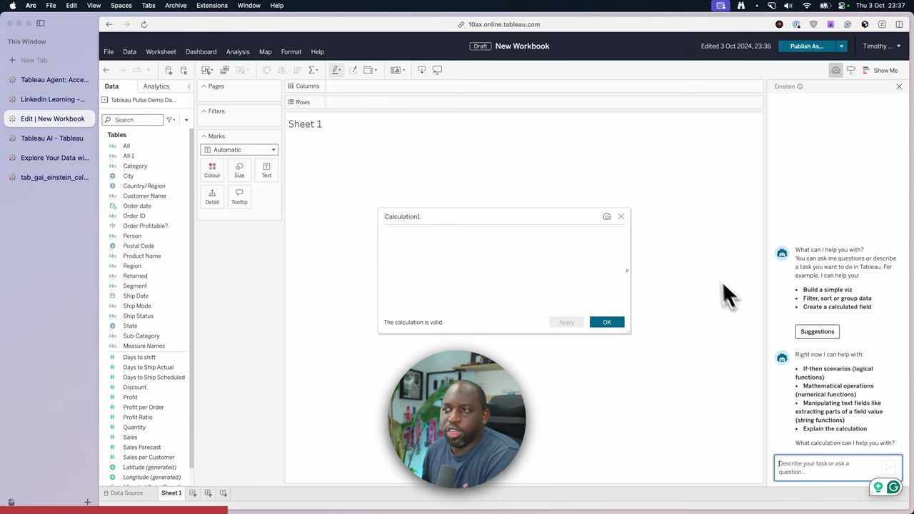
# Close the calculation editor, reopen the general Tableau Agent panel and add blank Sheet 2.
pyautogui.click(621, 218)
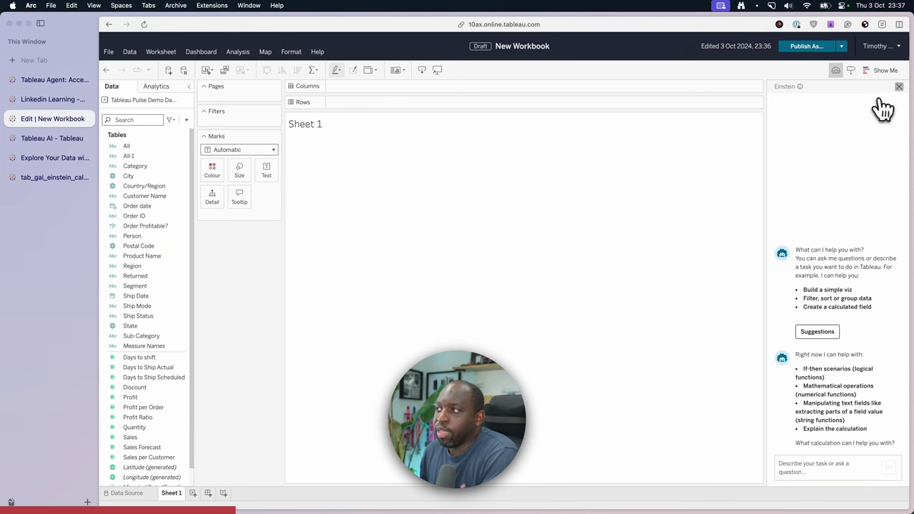
pyautogui.click(898, 86)
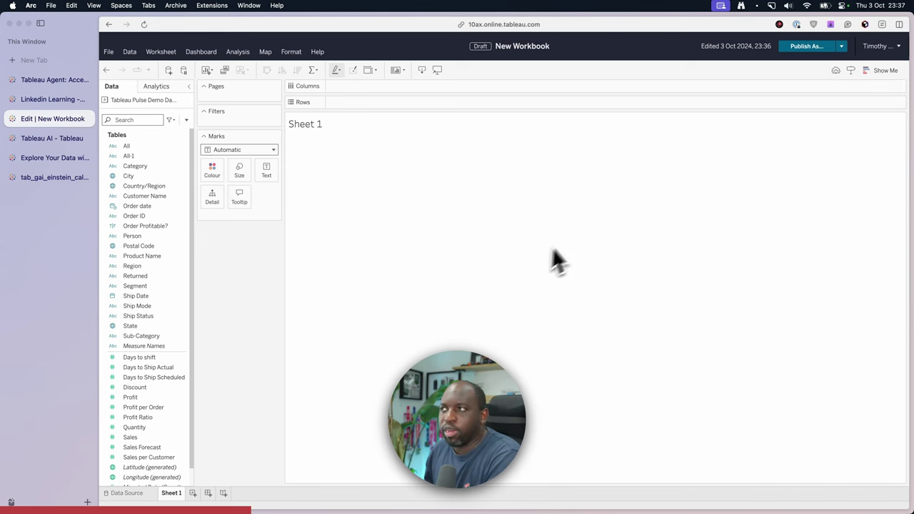
pyautogui.click(834, 72)
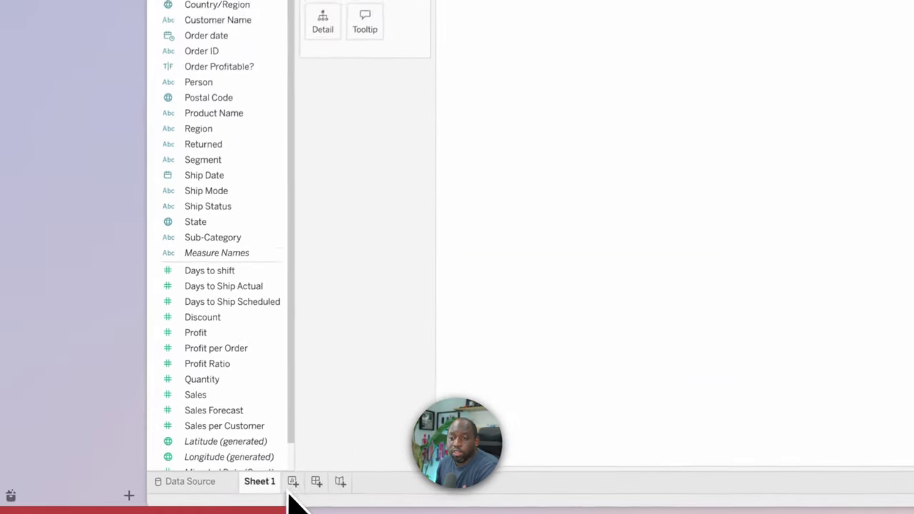
pyautogui.click(292, 484)
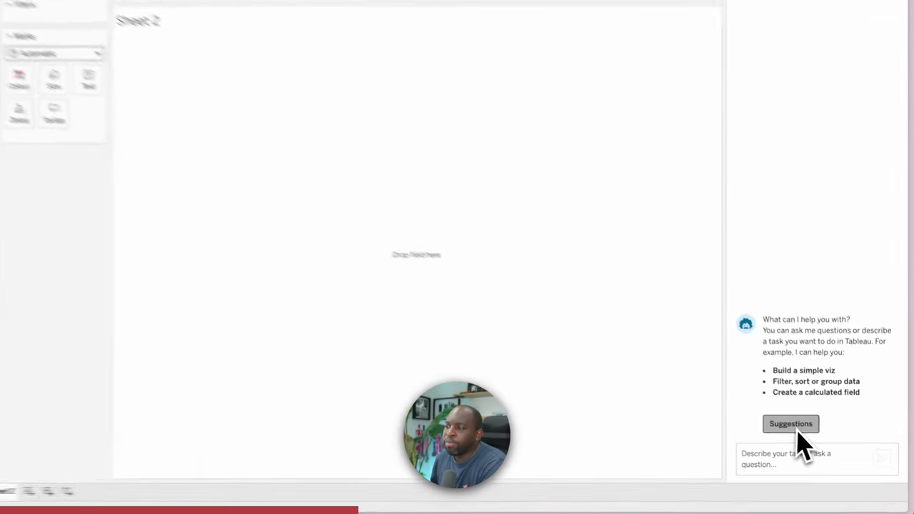
# Send Tableau Agent's suggested sales forecast trend question to chart monthly Sales versus Sales Forecast.
pyautogui.click(817, 440)
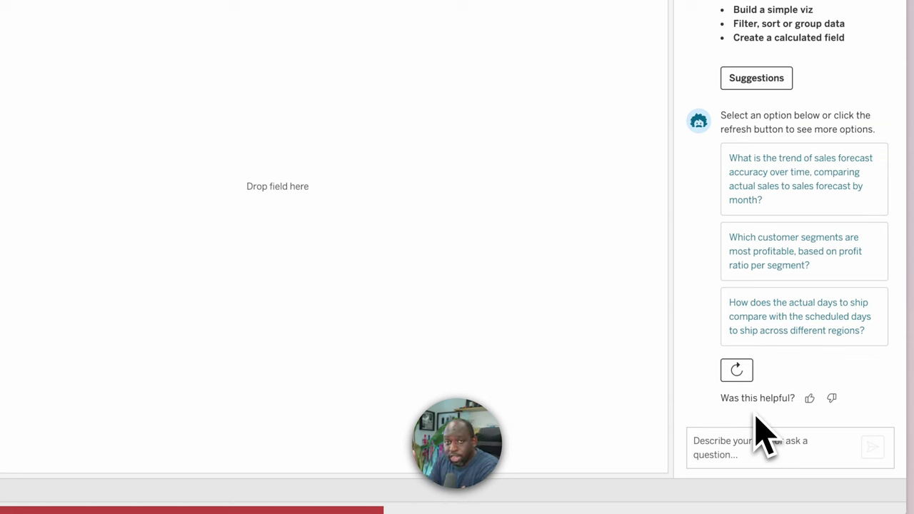
pyautogui.click(785, 200)
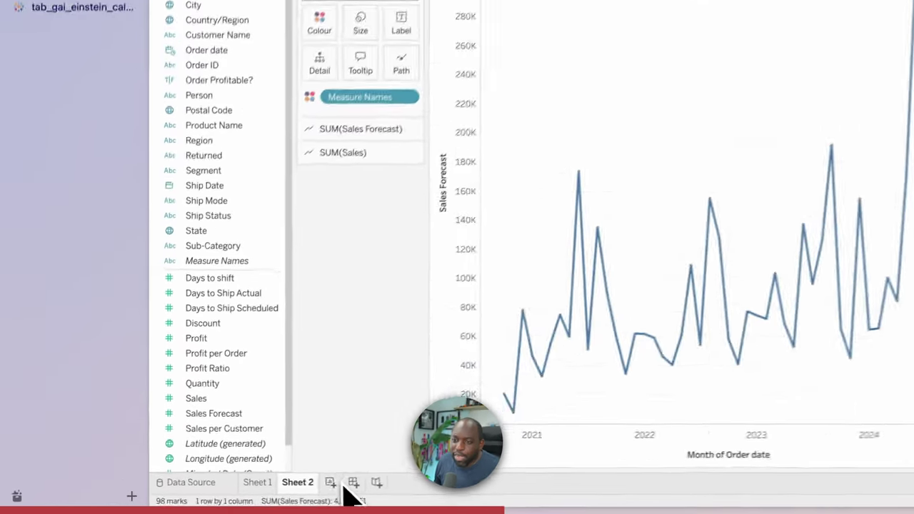
# On new Sheet 3, build a dual line chart from Order date, Sales and Sales Forecast.
pyautogui.click(219, 492)
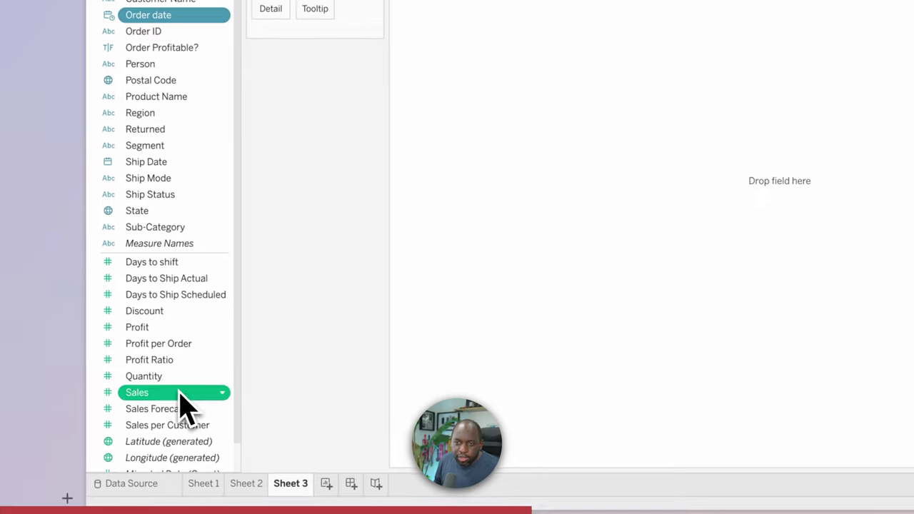
pyautogui.keyDown('ctrl'); pyautogui.click(171, 411); pyautogui.keyUp('ctrl')
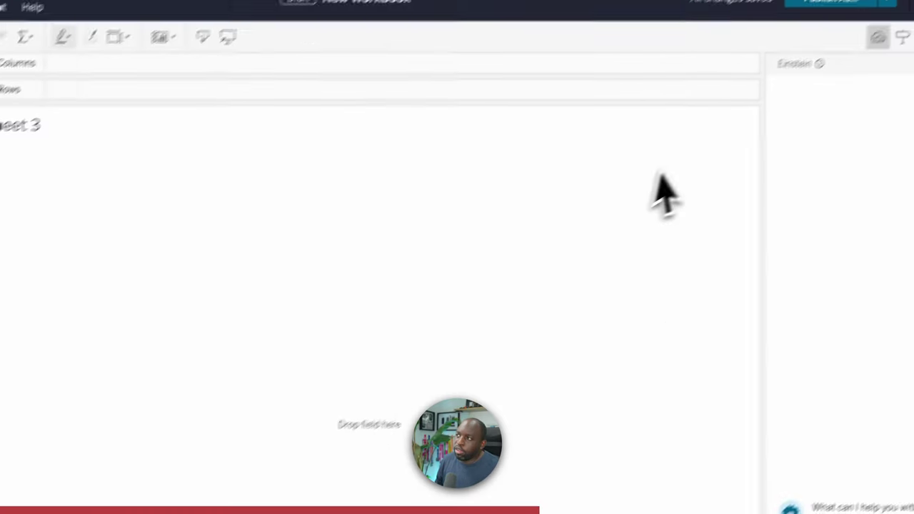
pyautogui.click(853, 98)
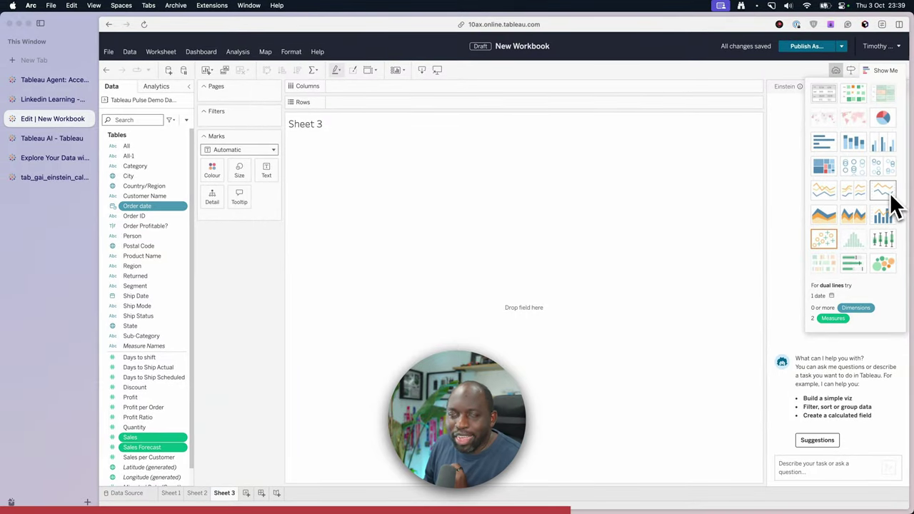
pyautogui.click(885, 198)
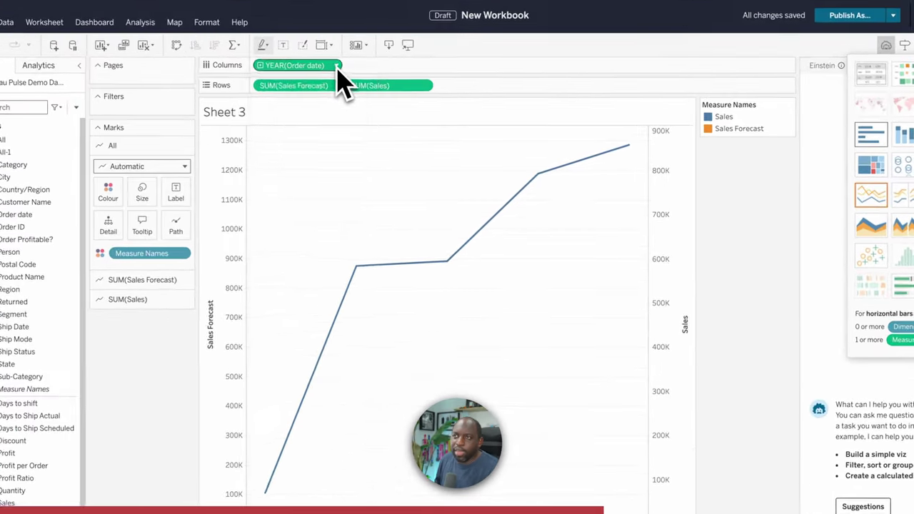
# Change the Order date pill to continuous Month and compare against Sheet 2's chart.
pyautogui.click(336, 67)
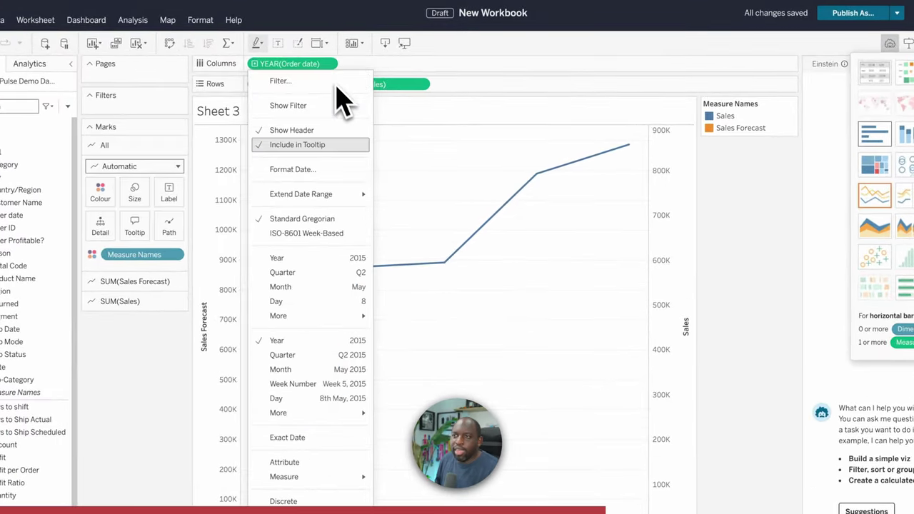
pyautogui.click(336, 370)
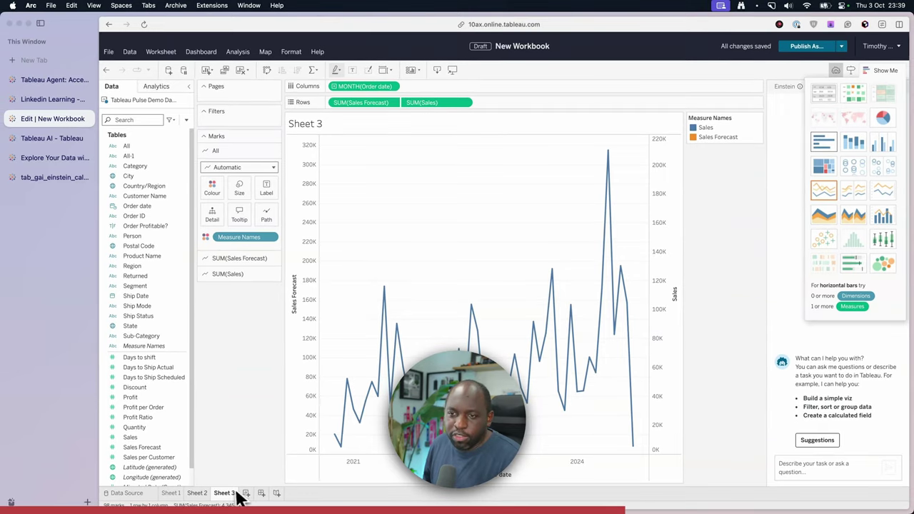
pyautogui.click(197, 493)
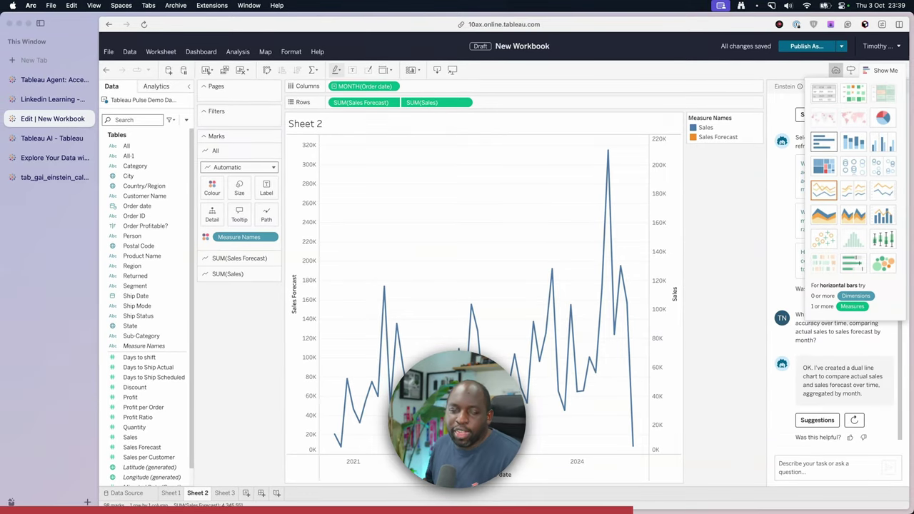
pyautogui.click(225, 493)
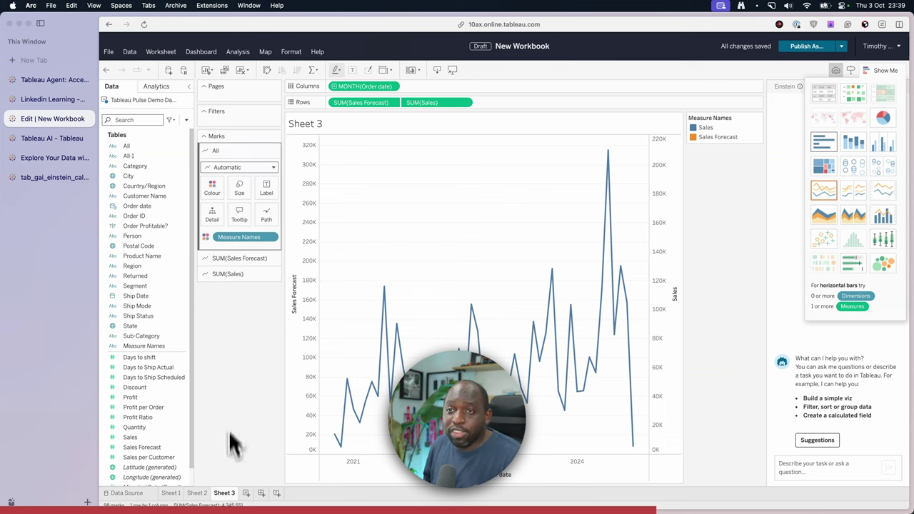
# Select Order date, then close the Show Me chart recommendations.
pyautogui.click(150, 207)
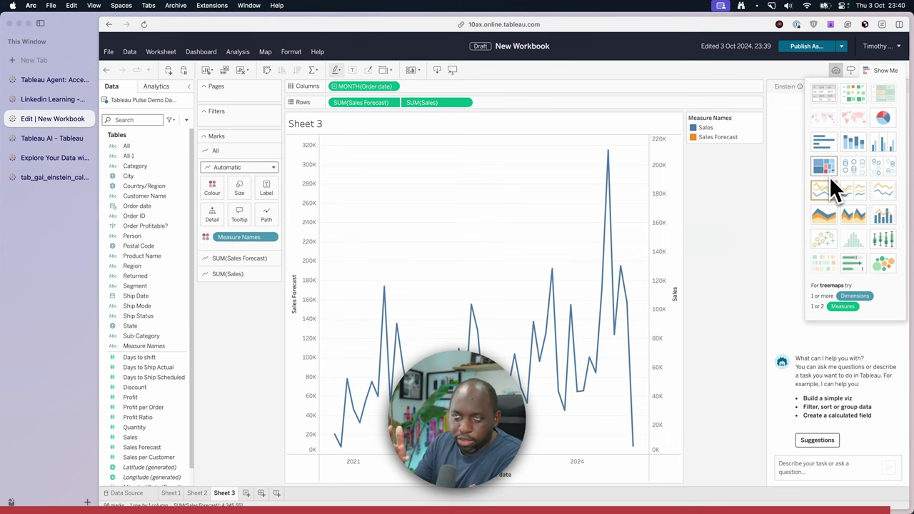
pyautogui.click(883, 74)
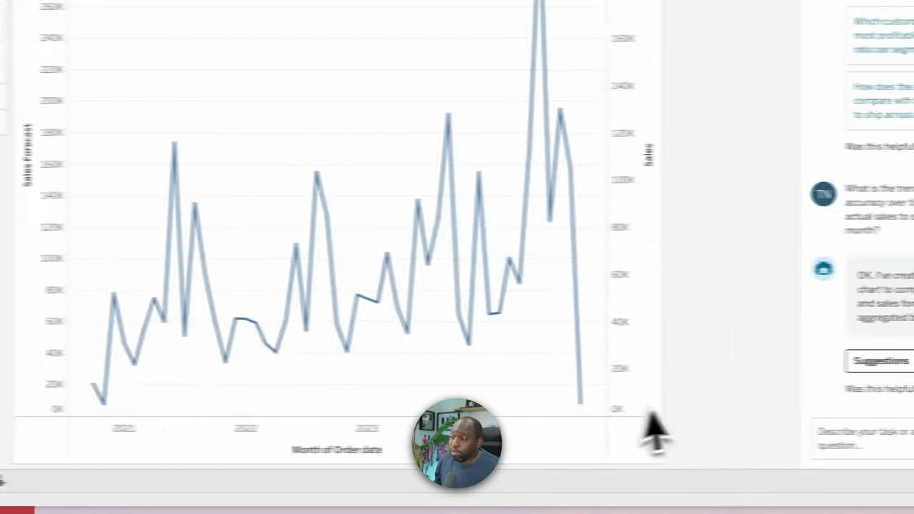
# Ask Tableau Agent to filter the Sheet 2 chart to 2022 and 2023.
pyautogui.click(843, 435)
pyautogui.write('filte')
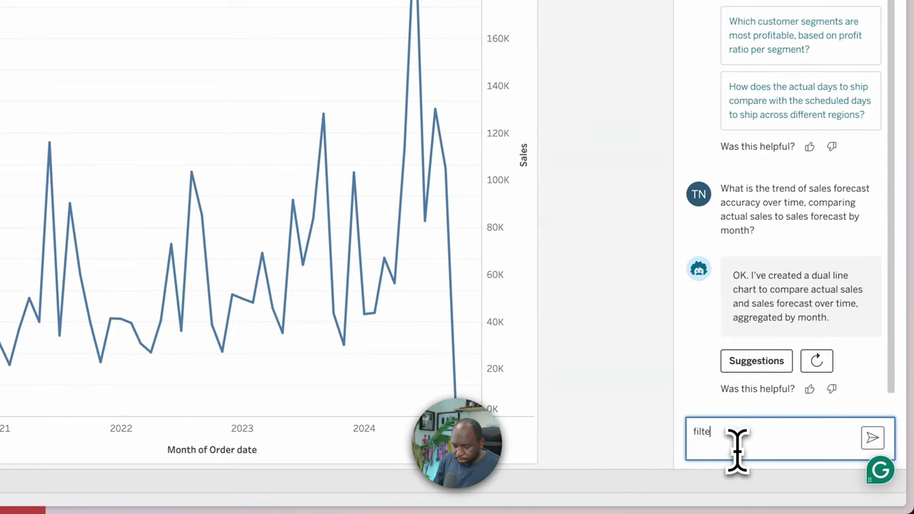
pyautogui.write('r this to ')
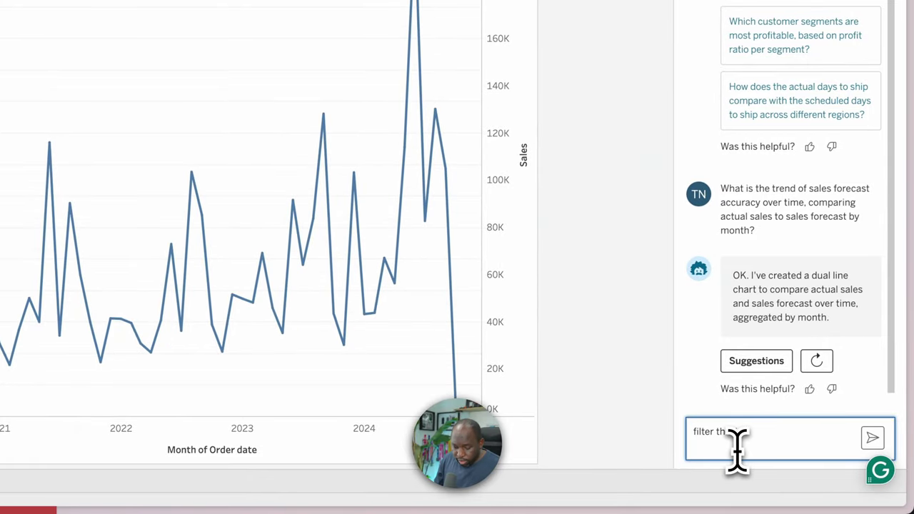
pyautogui.write('2022')
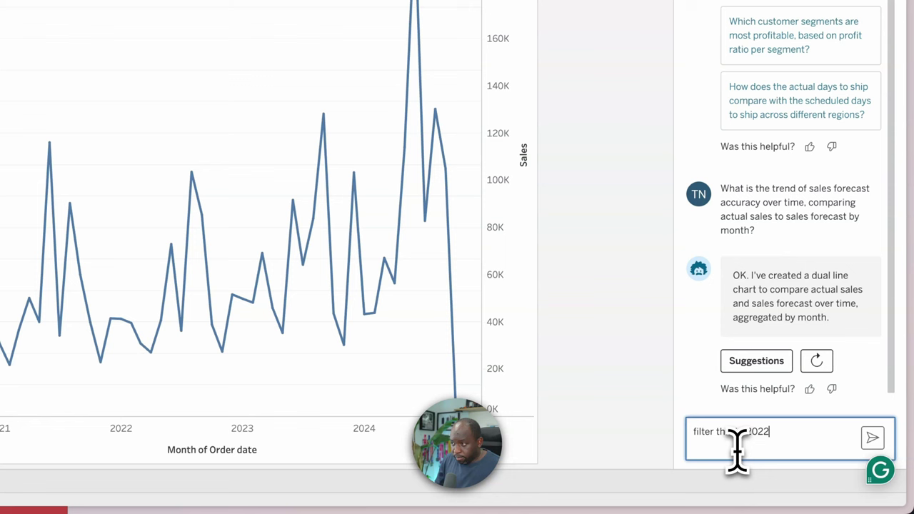
pyautogui.write(' and 2023')
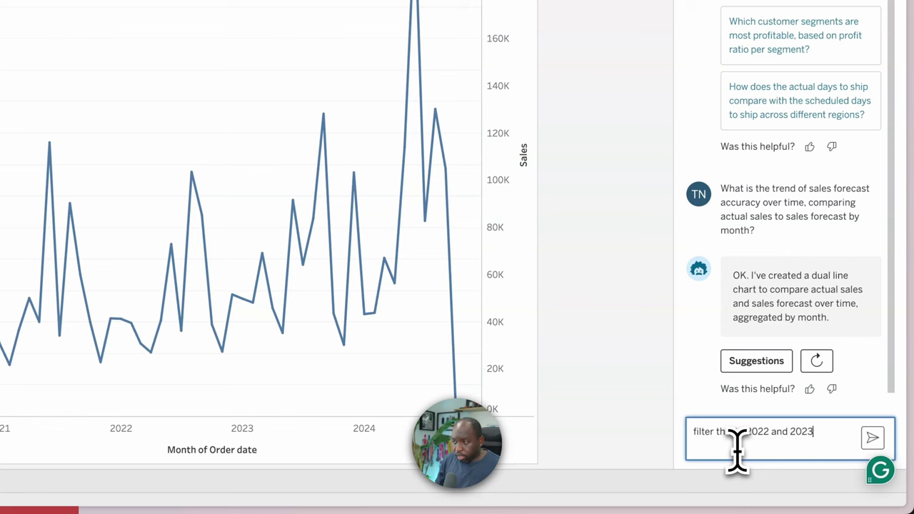
pyautogui.press('Return')
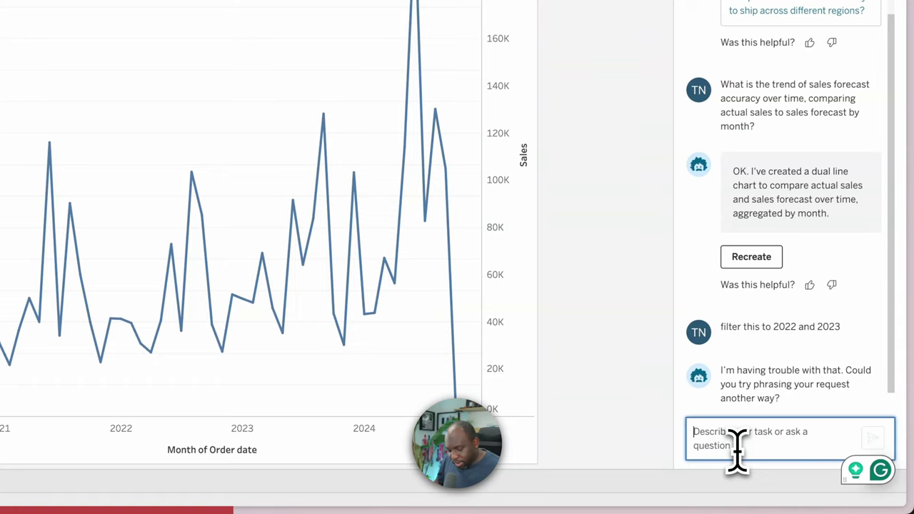
# Retry with requests to filter to 2022 alone, then to the South region.
pyautogui.write('f')
pyautogui.write('il')
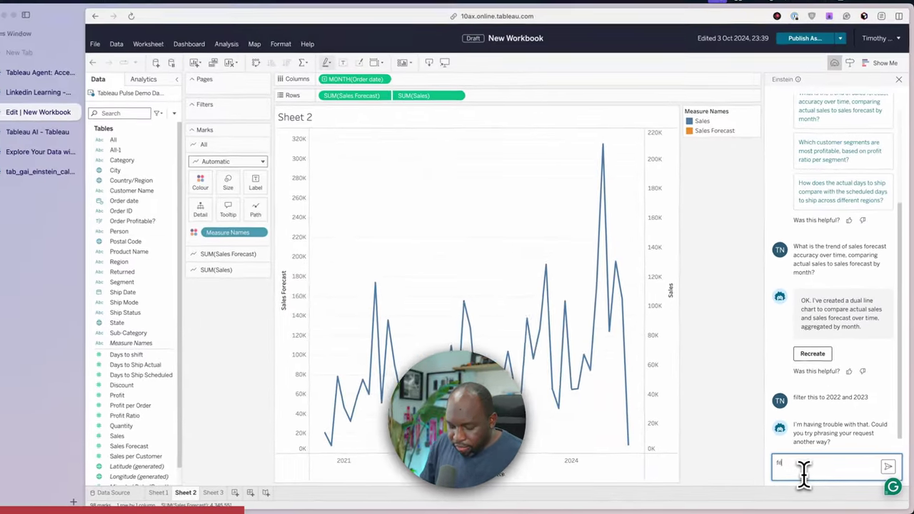
pyautogui.write('ter this to 2022')
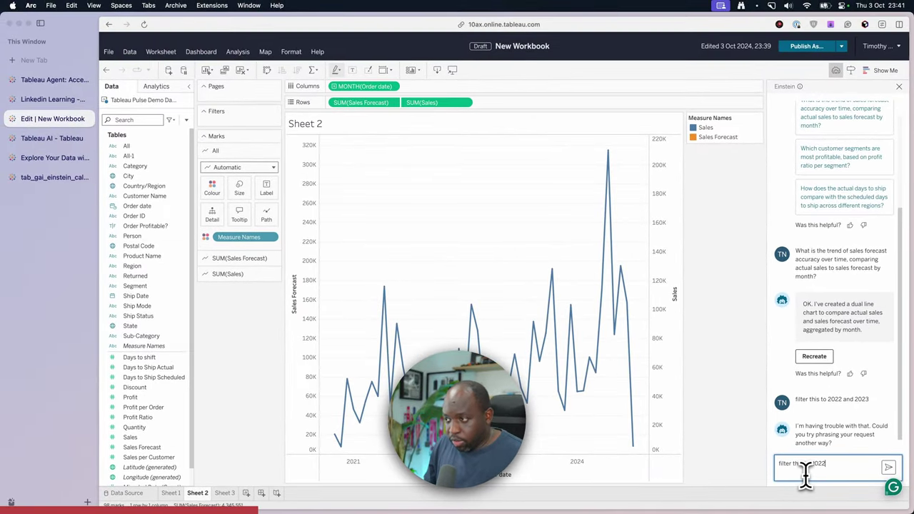
pyautogui.press('Return')
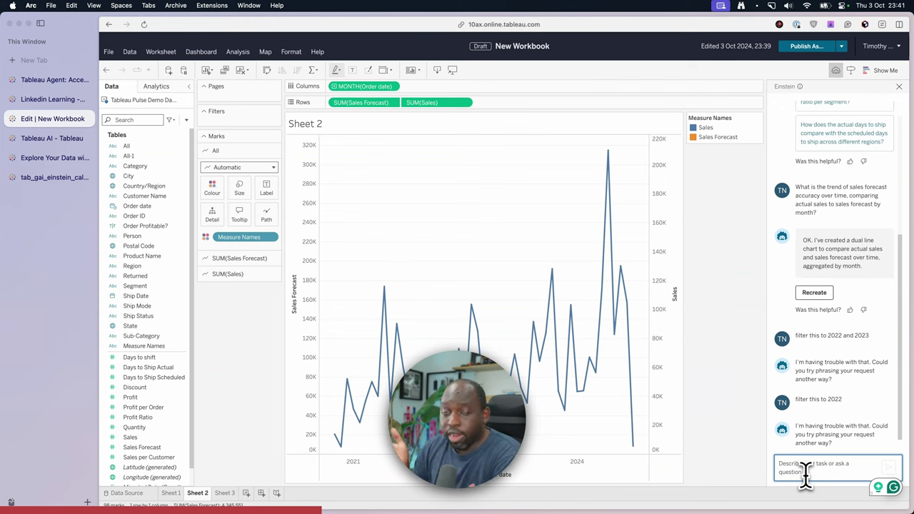
pyautogui.write('filter th')
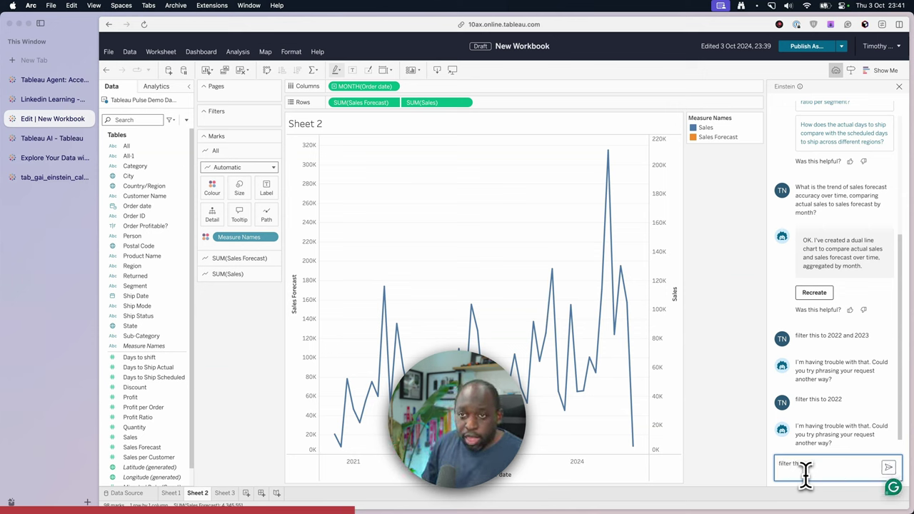
pyautogui.write('is to South regi')
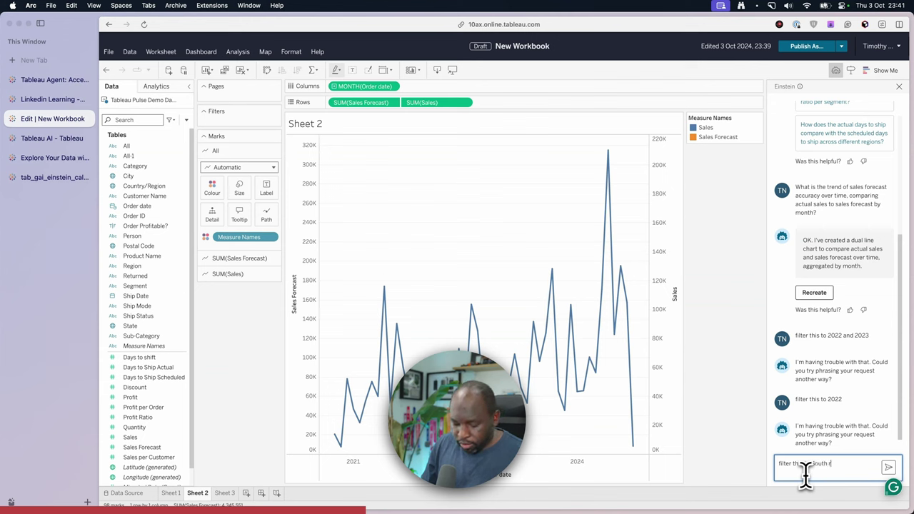
pyautogui.write('on')
pyautogui.press('Return')
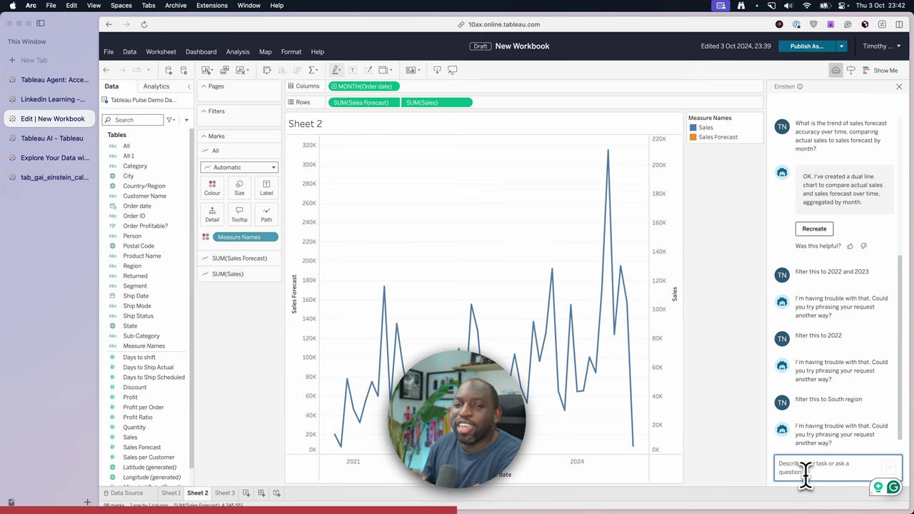
# On Sheet 3, ask Tableau Agent to 'filter this to 2022'.
pyautogui.click(227, 493)
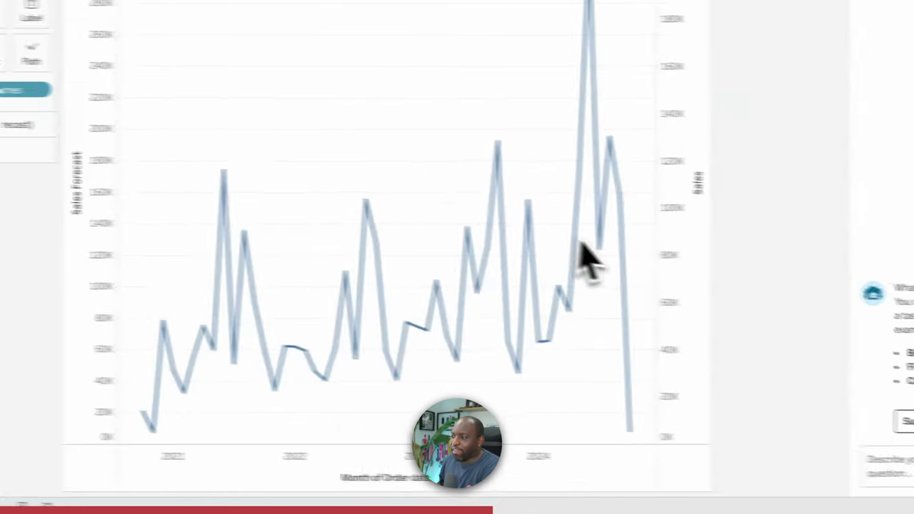
pyautogui.click(913, 439)
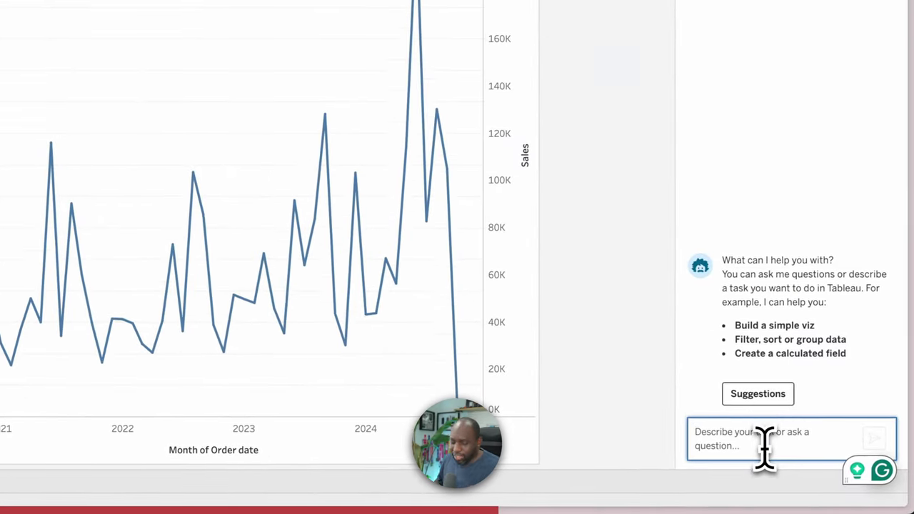
pyautogui.write('filter this t')
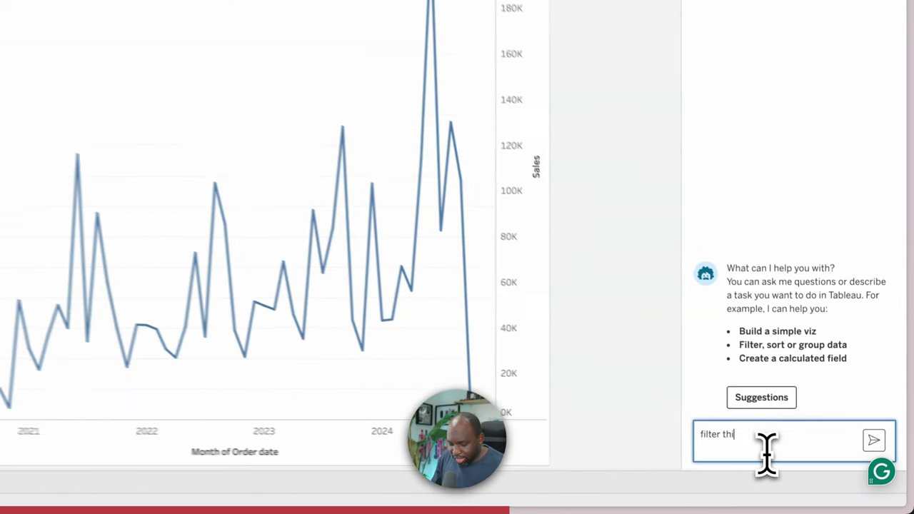
pyautogui.write('o 2022')
pyautogui.press('Return')
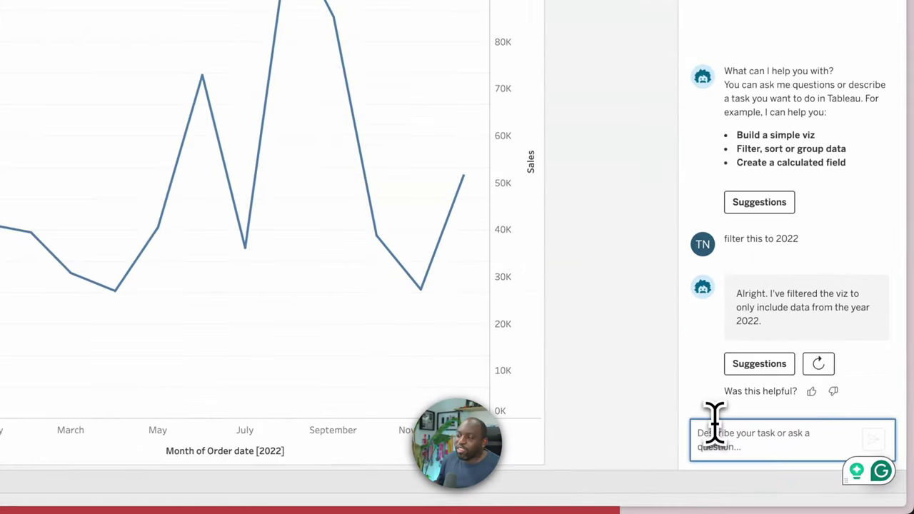
# Ask Tableau Agent to add 2023 to the filter, then add blank Sheet 4.
pyautogui.click(702, 423)
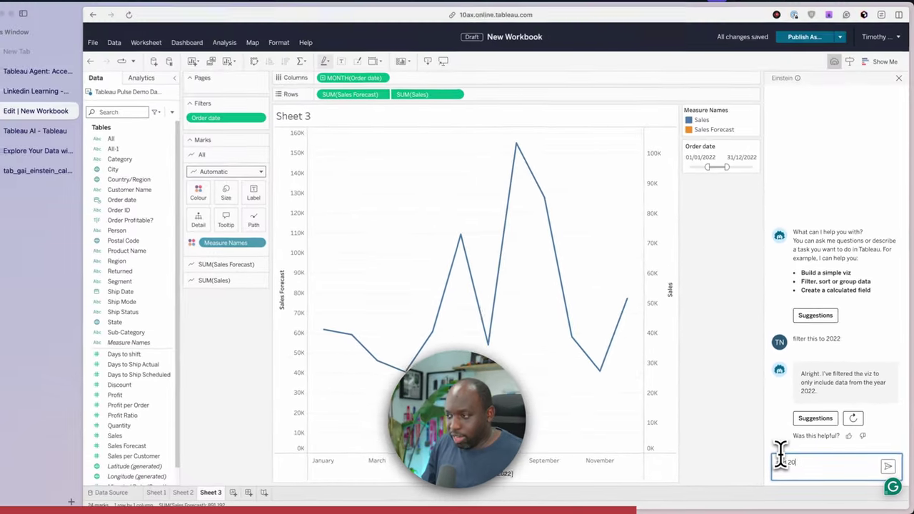
pyautogui.write('2023 t')
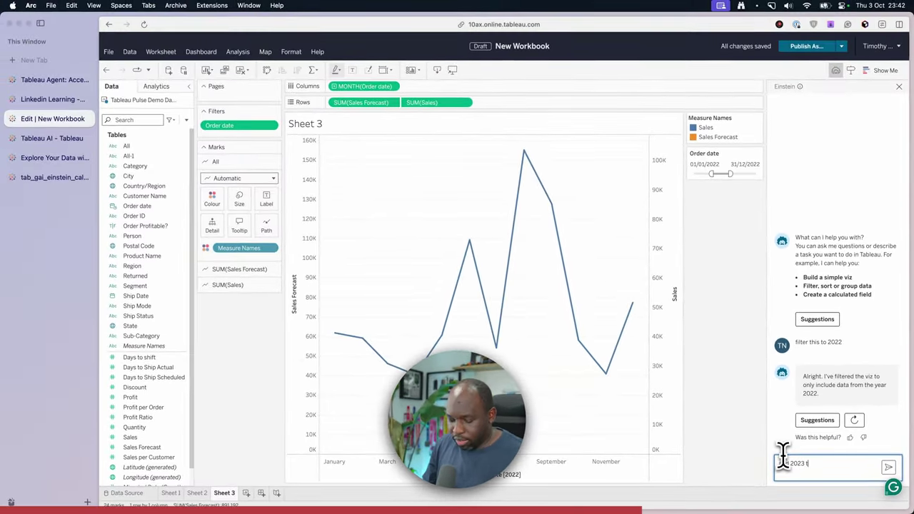
pyautogui.write('o this too')
pyautogui.press('Return')
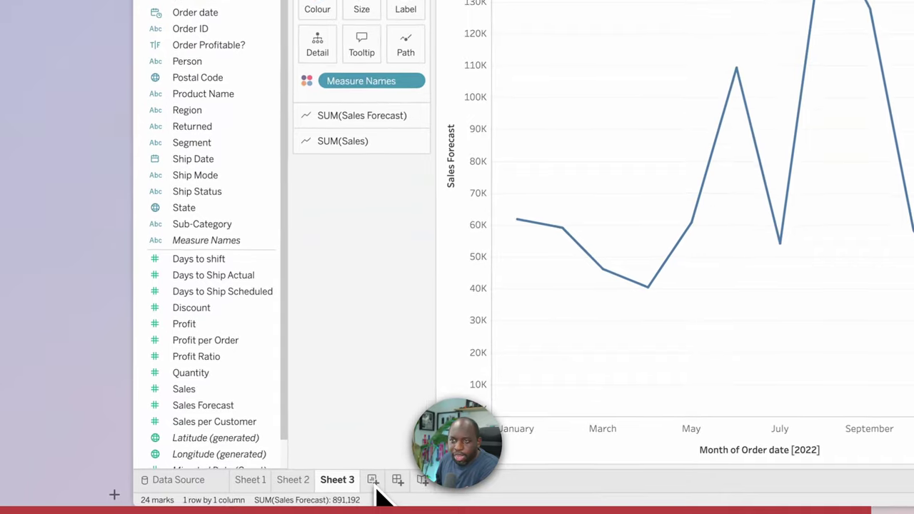
pyautogui.click(372, 481)
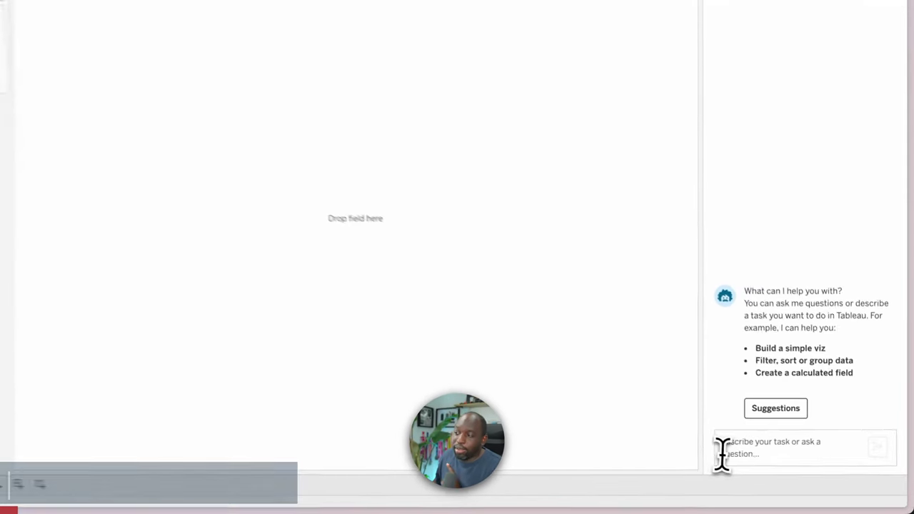
# Request a calculation for average sales per customer by region, yielding AVG({ FIXED [Customer Name], [Region] : SUM([Sales]) }).
pyautogui.click(722, 452)
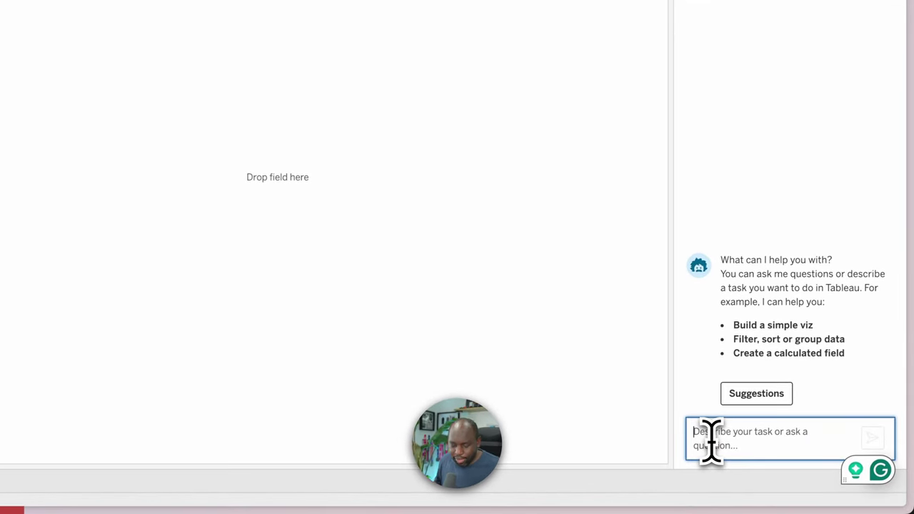
pyautogui.write('can yo')
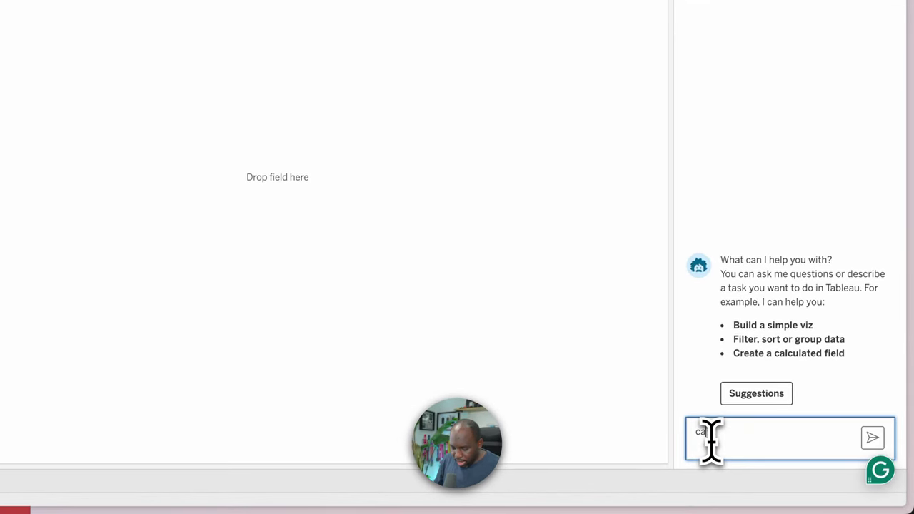
pyautogui.write('u write a c')
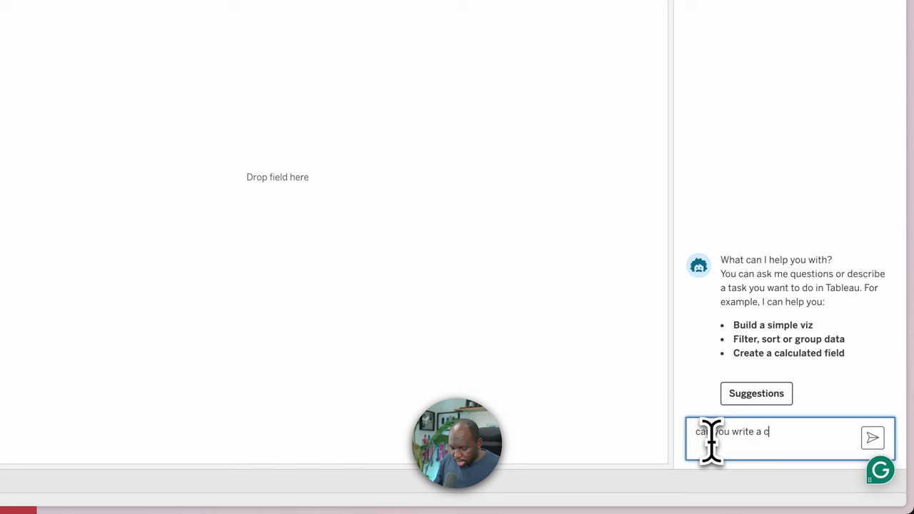
pyautogui.write('alculation for me')
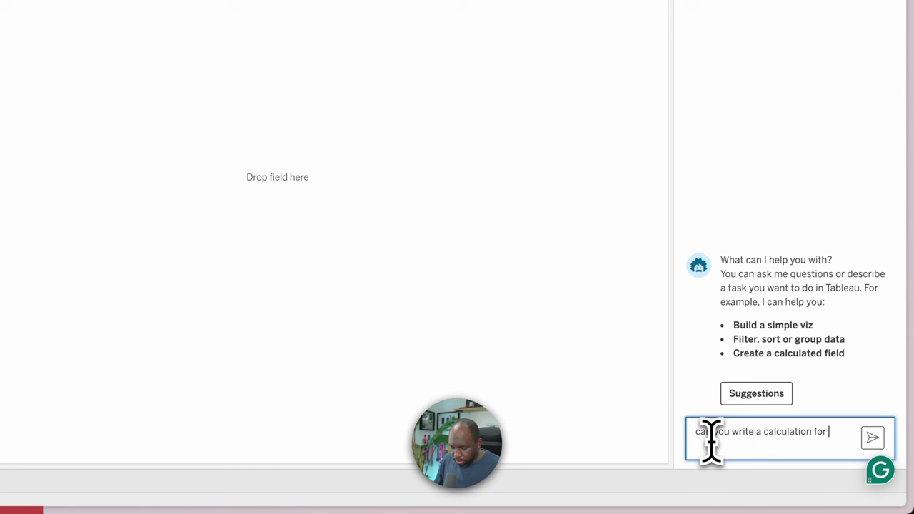
pyautogui.write(' to find the Average sales per customer by region')
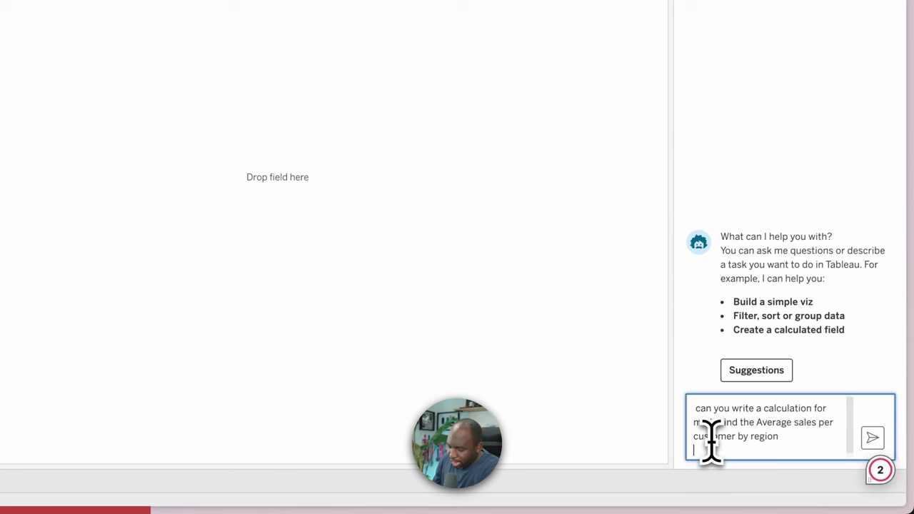
pyautogui.press('Return')
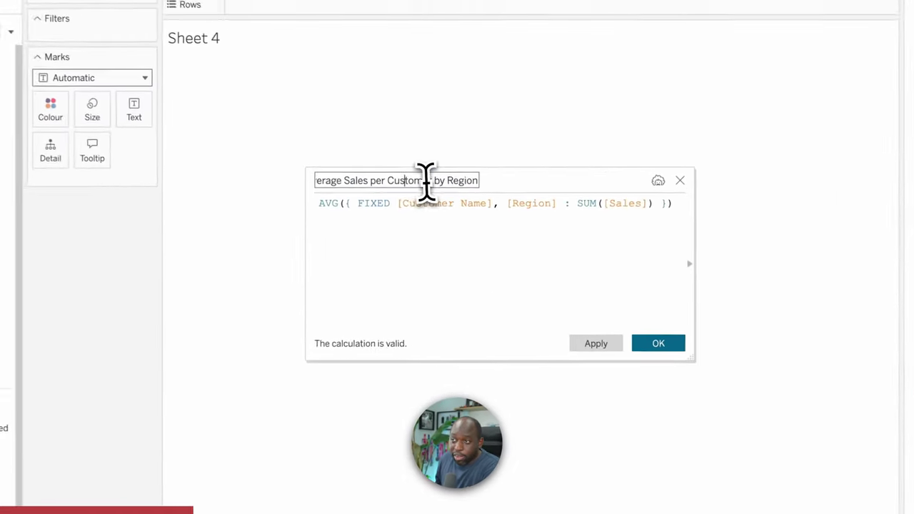
# Rewrite the formula as { FIXED [Customer Name] : AVG([Sales]) } and apply it.
pyautogui.moveTo(457, 217); pyautogui.dragTo(366, 223)
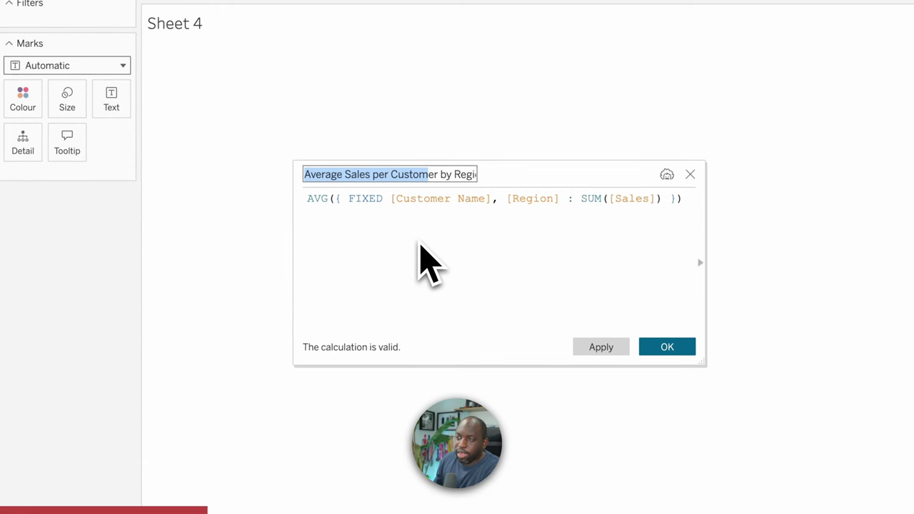
pyautogui.click(415, 247)
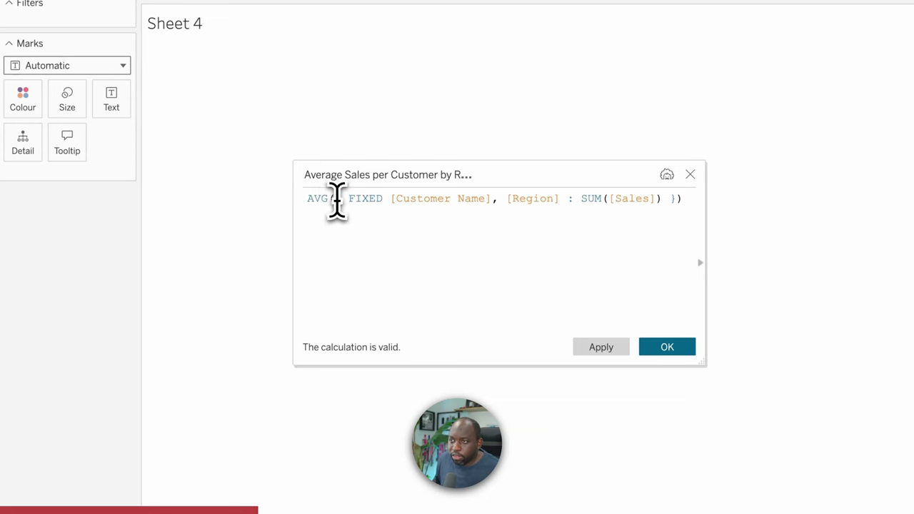
pyautogui.moveTo(333, 205); pyautogui.dragTo(296, 214)
pyautogui.press('BackSpace')
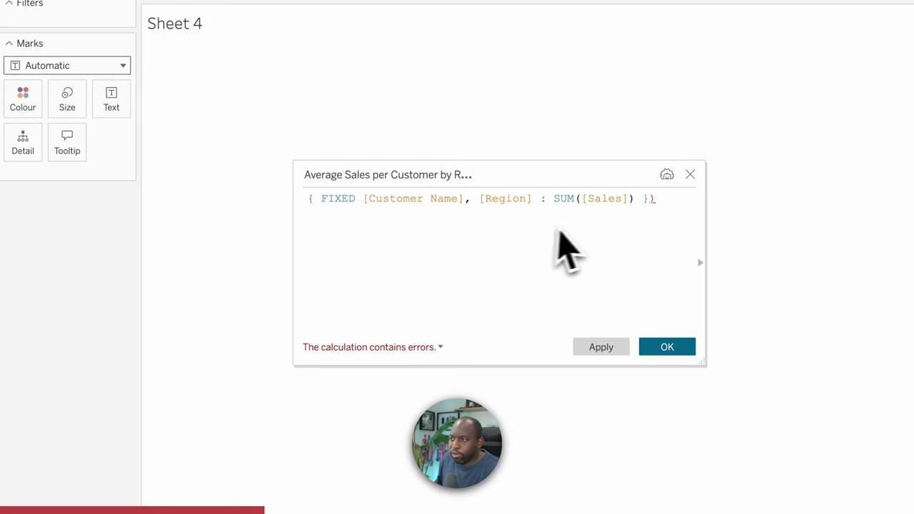
pyautogui.press('BackSpace')
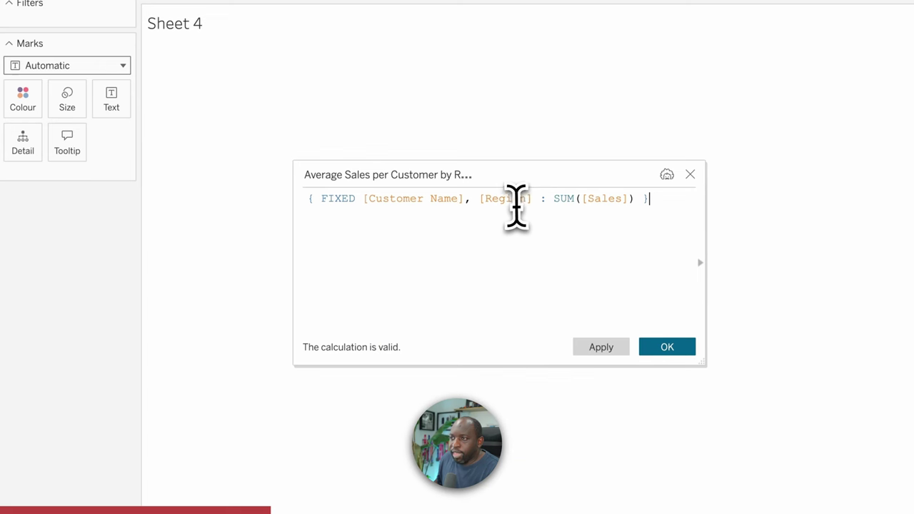
pyautogui.moveTo(530, 199); pyautogui.dragTo(487, 199)
pyautogui.press('BackSpace')
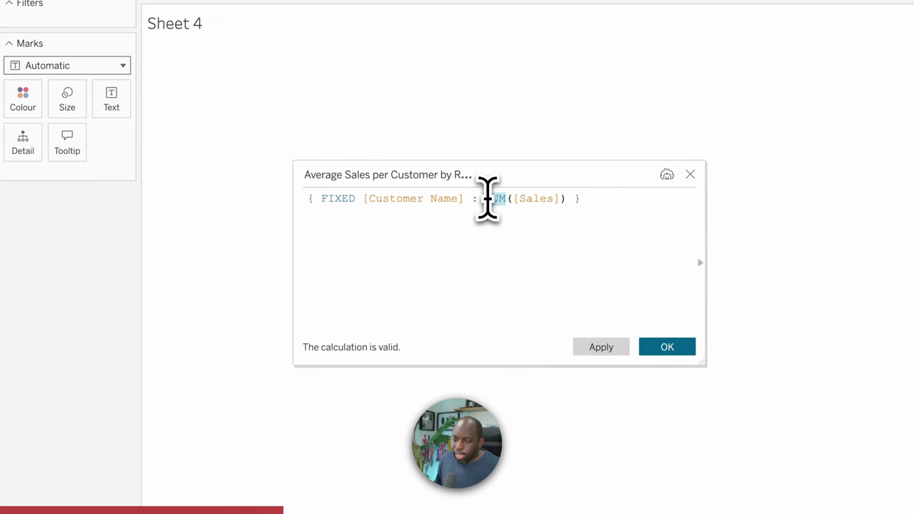
pyautogui.write('AVG')
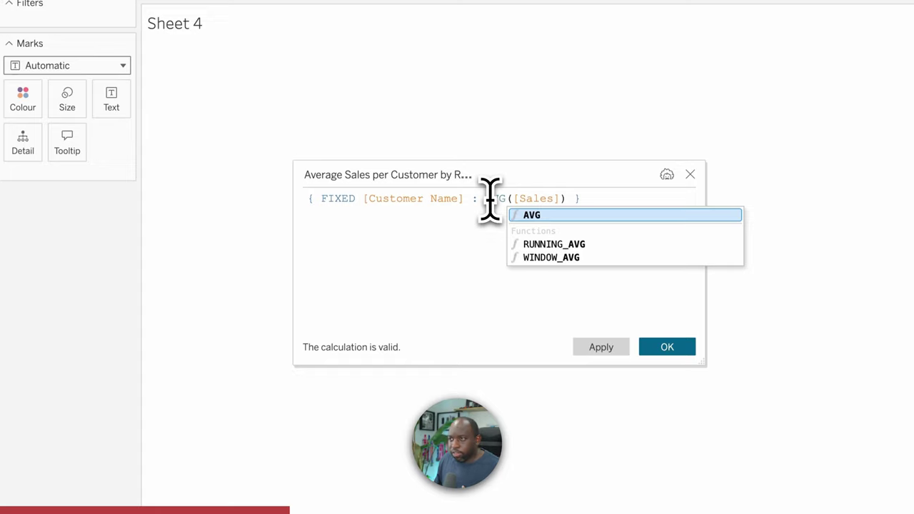
pyautogui.click(485, 257)
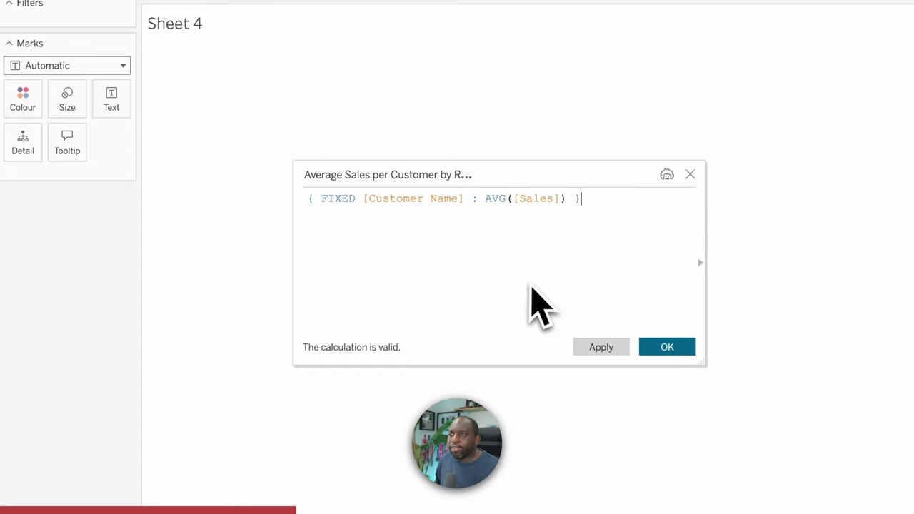
pyautogui.click(610, 347)
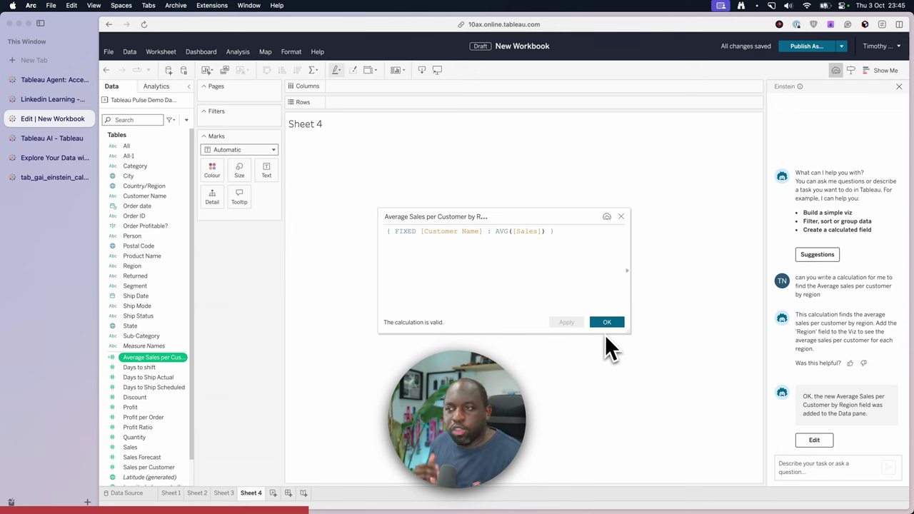
# Select the formula and ask Einstein 'can you help me explain this calculation'.
pyautogui.moveTo(583, 261); pyautogui.dragTo(368, 246)
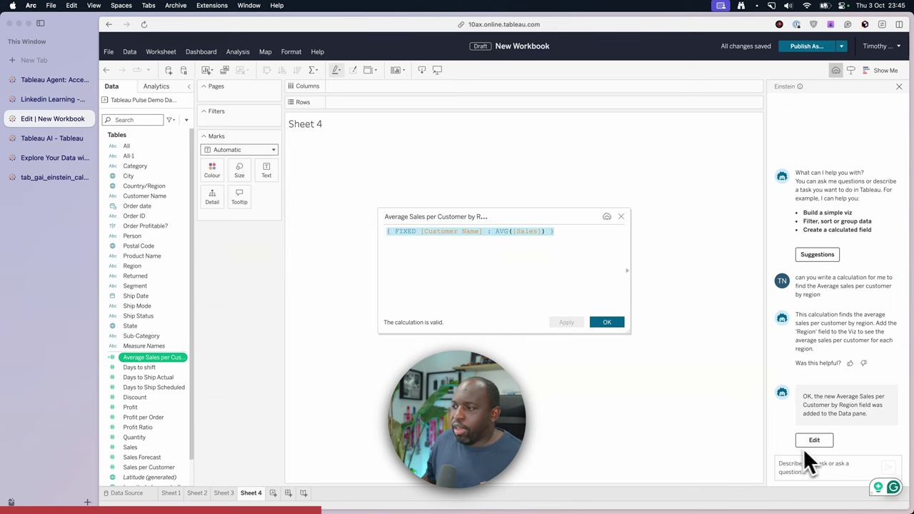
pyautogui.click(795, 465)
pyautogui.write('cna yu')
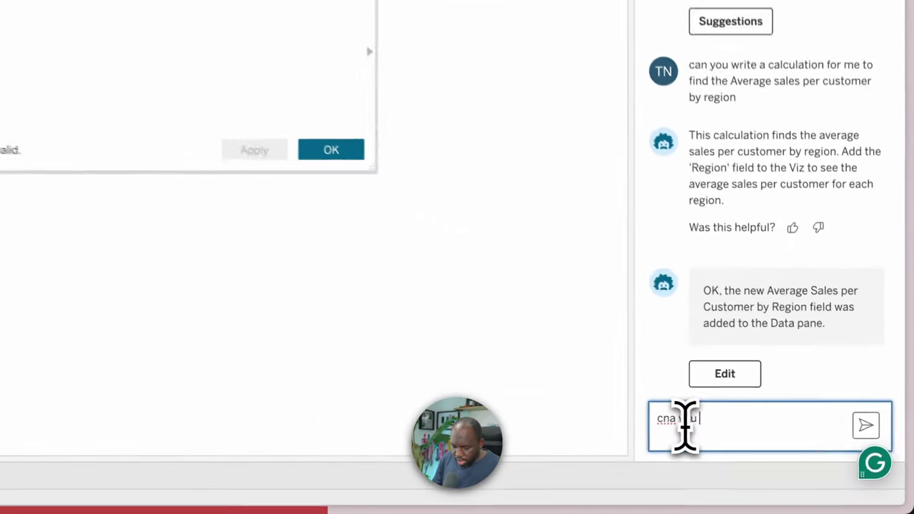
pyautogui.write(' help me explain')
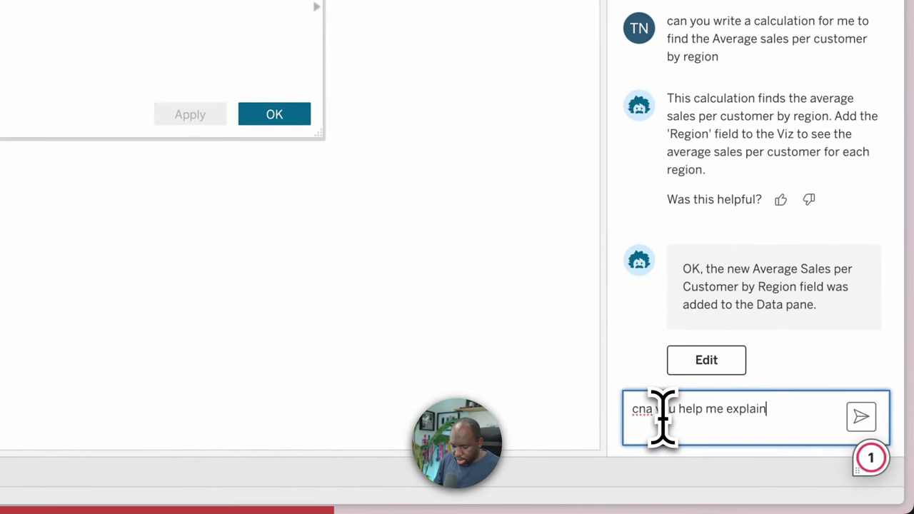
pyautogui.write(' the')
pyautogui.press('BackSpace')
pyautogui.write('i')
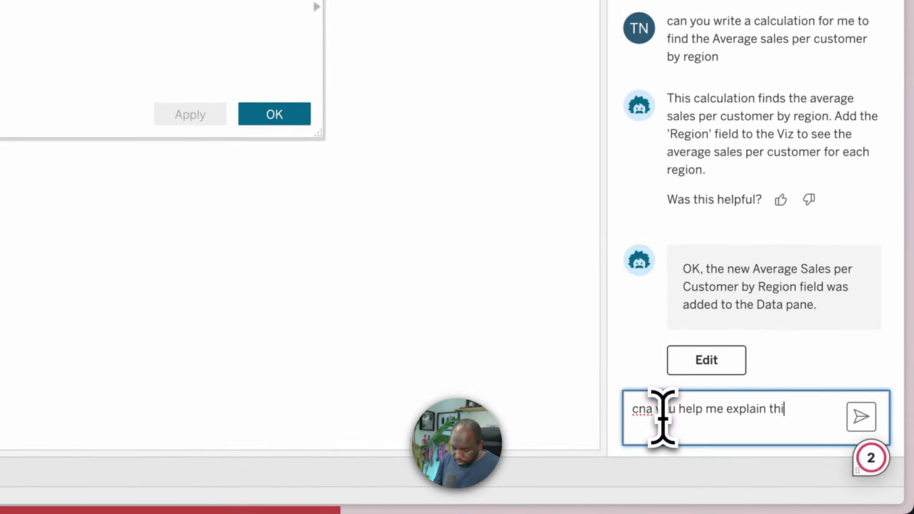
pyautogui.write('s calculation')
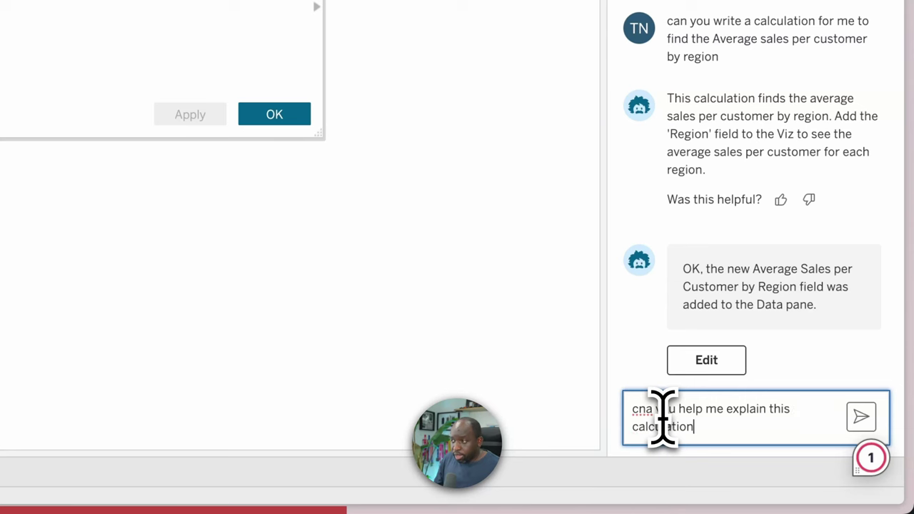
pyautogui.press('Return')
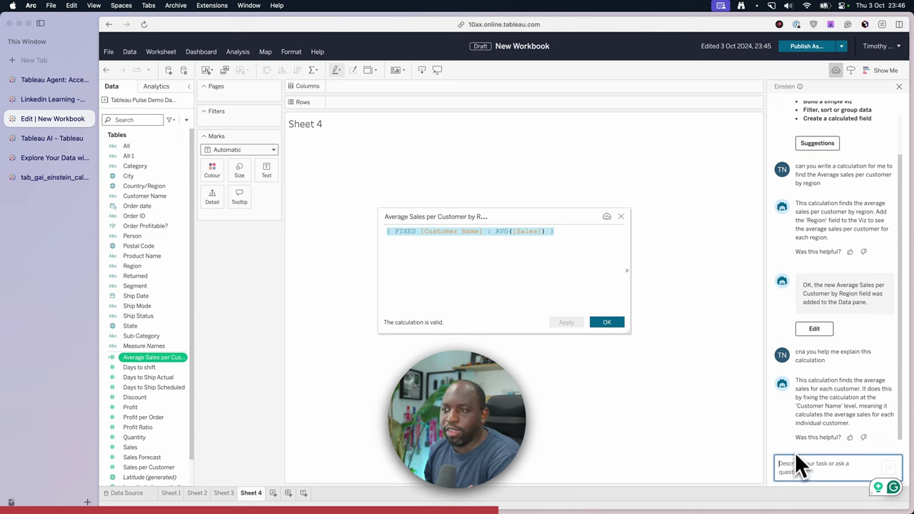
# Chart Average Sales per Customer by Region against Customer Name in the view.
pyautogui.click(600, 322)
pyautogui.moveTo(163, 359); pyautogui.dragTo(360, 103)
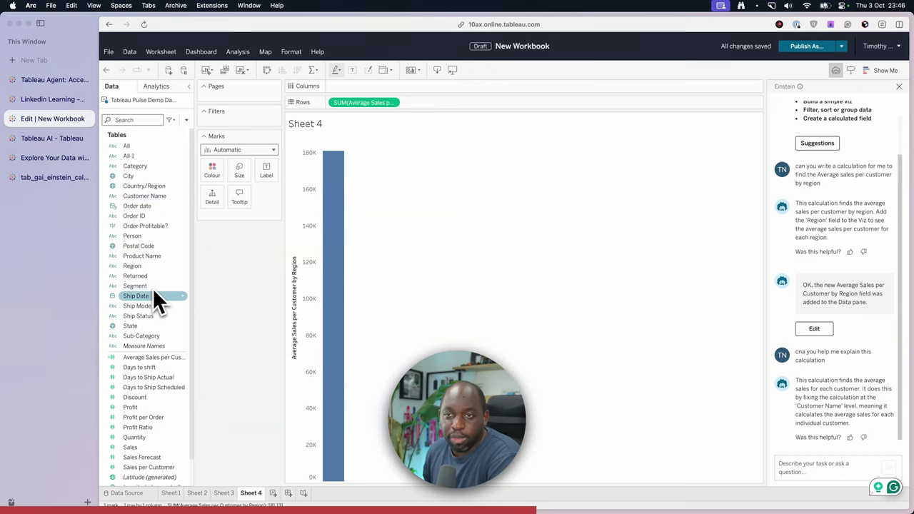
pyautogui.moveTo(144, 195); pyautogui.dragTo(355, 120)
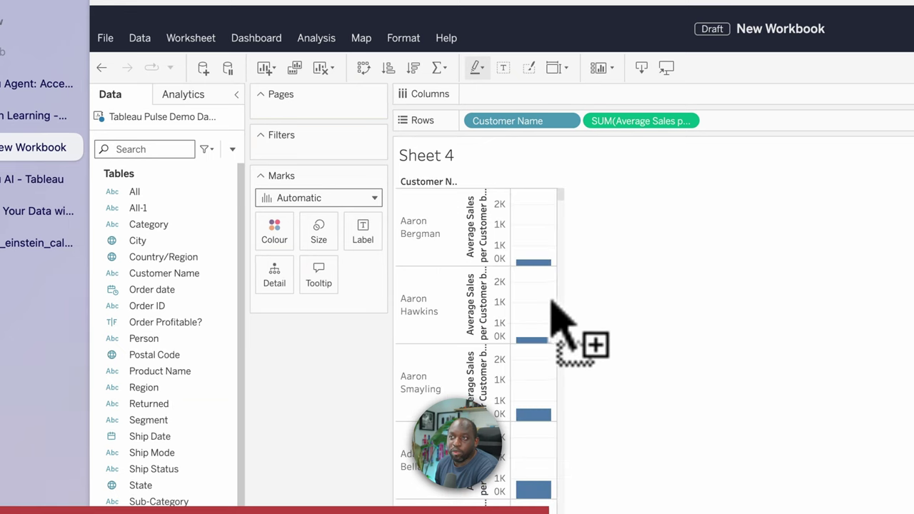
pyautogui.moveTo(553, 304); pyautogui.dragTo(505, 111)
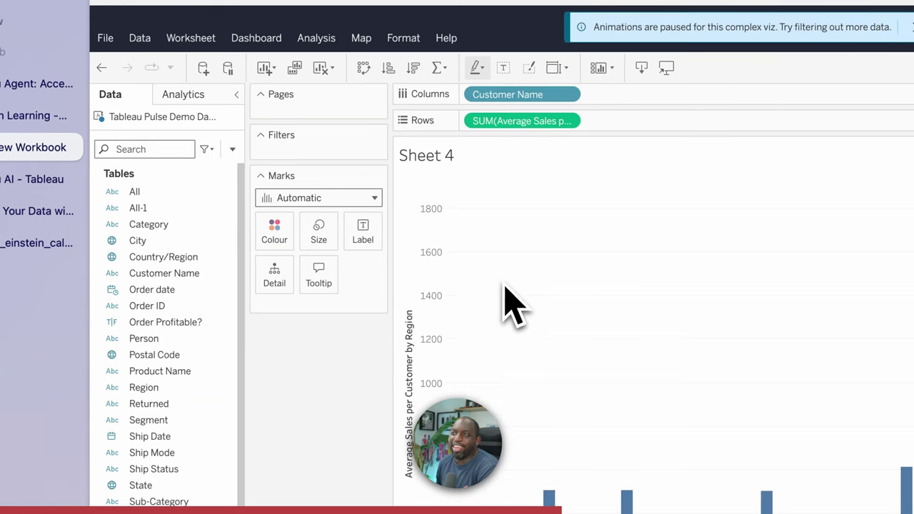
# Swap axes, sort customers highest first, and keep only one customer.
pyautogui.click(366, 70)
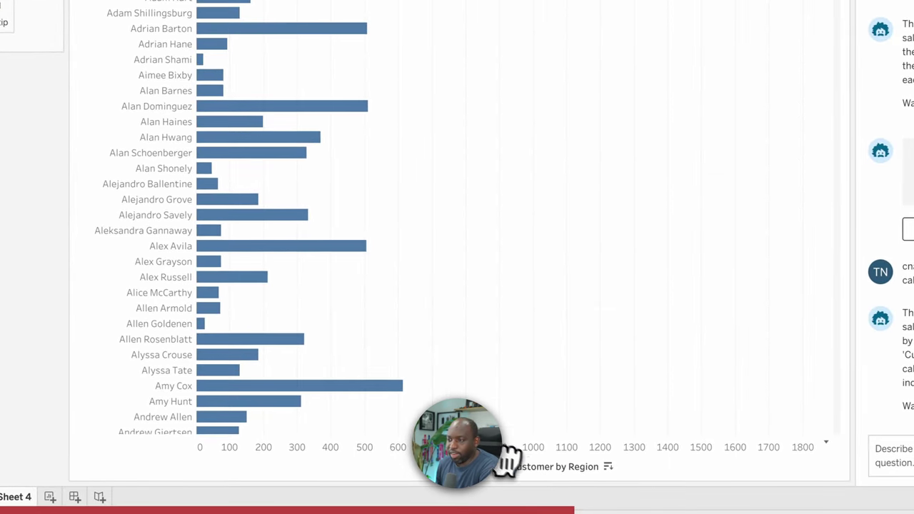
pyautogui.click(606, 467)
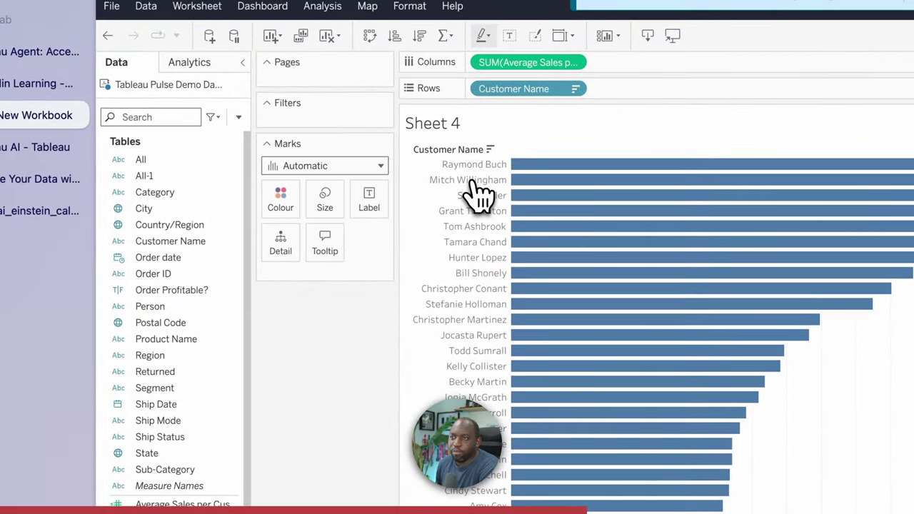
pyautogui.moveTo(414, 142)
pyautogui.click(474, 184)
pyautogui.click(525, 203)
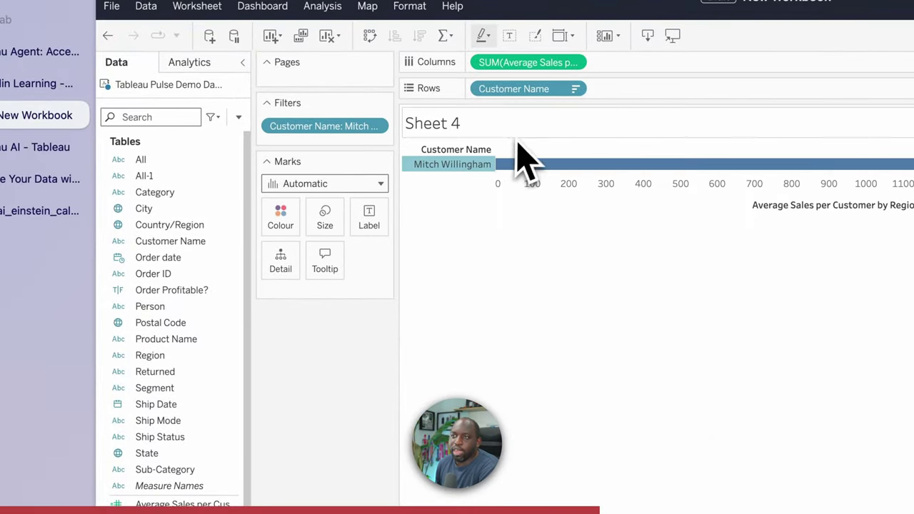
# Show the measure as a label and split it by Region, giving 1,751 each.
pyautogui.moveTo(529, 62); pyautogui.dragTo(384, 230)
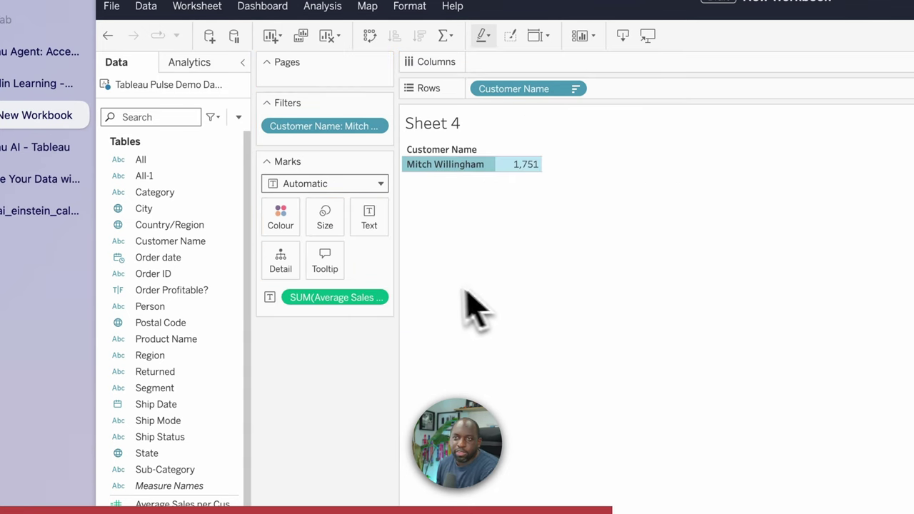
pyautogui.moveTo(179, 357); pyautogui.dragTo(671, 112)
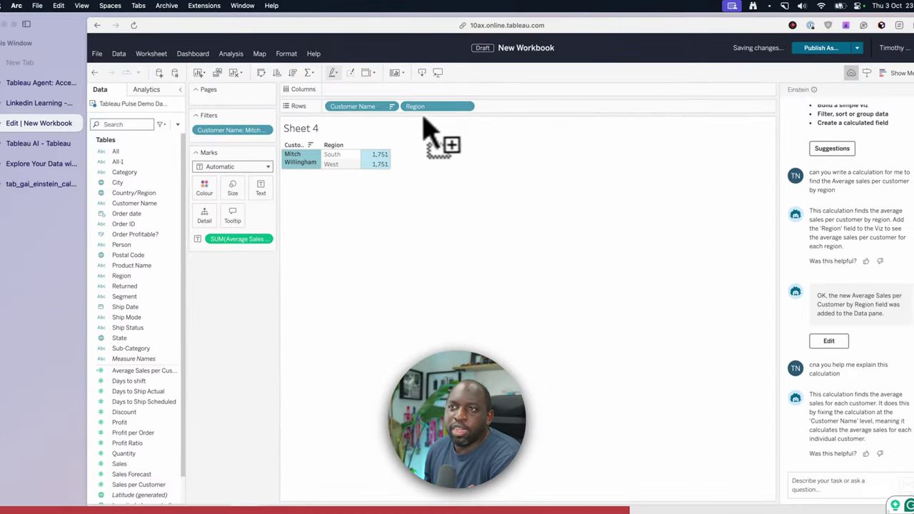
pyautogui.moveTo(366, 165)
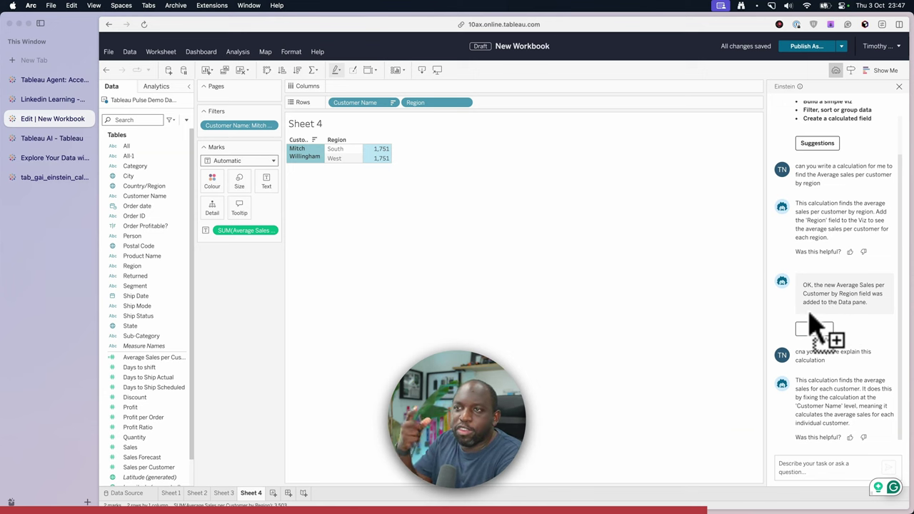
# Change the calculation to { FIXED [Customer Name], [Region] : AVG([Sales]) } and apply it.
pyautogui.click(154, 357)
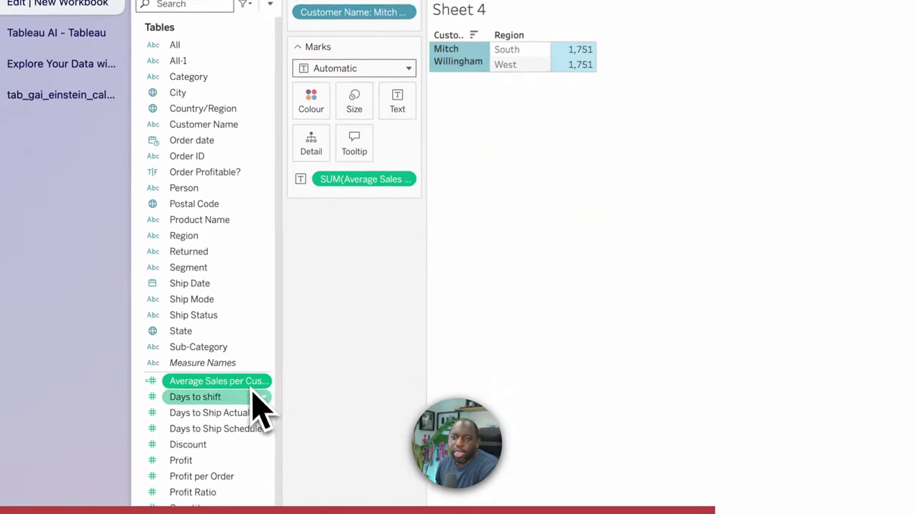
pyautogui.click(255, 397)
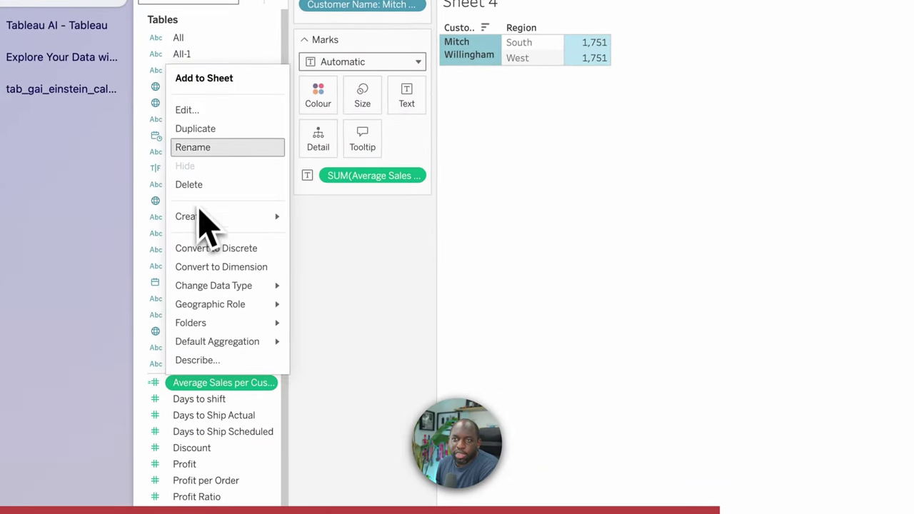
pyautogui.click(192, 110)
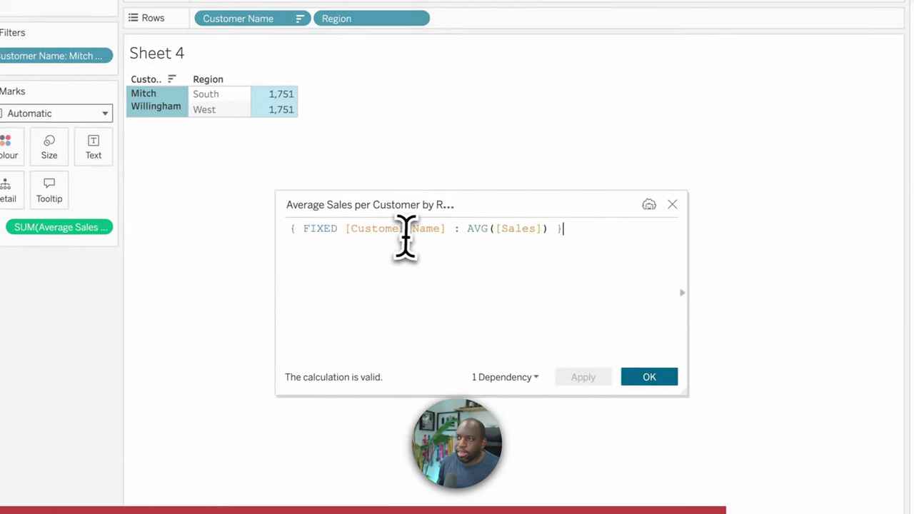
pyautogui.click(433, 230)
pyautogui.write(',')
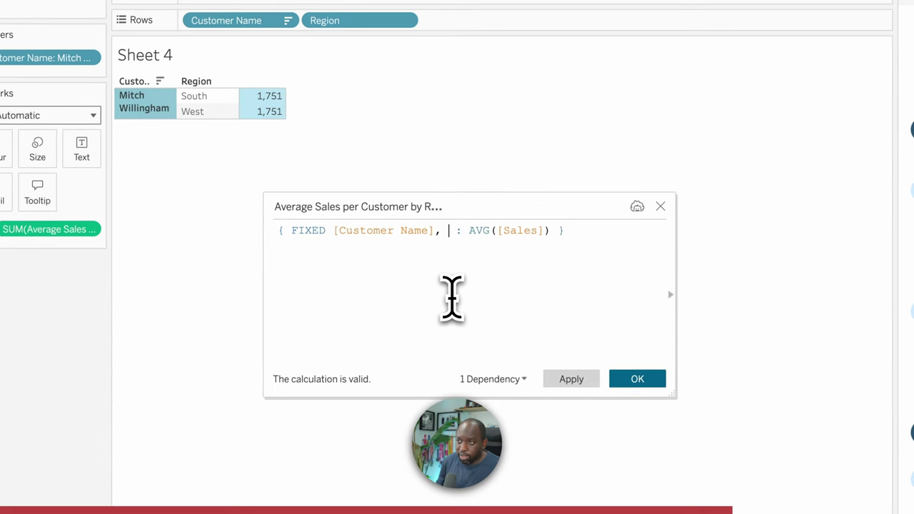
pyautogui.write(' region')
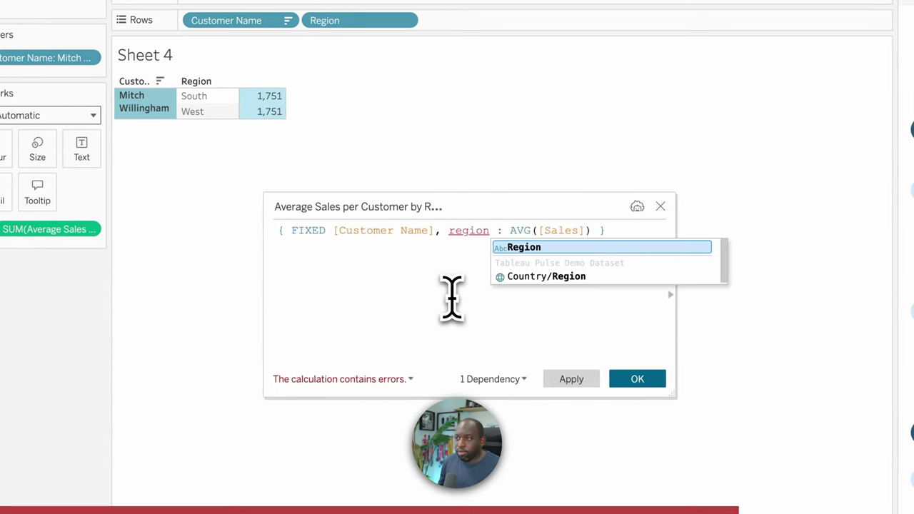
pyautogui.click(558, 248)
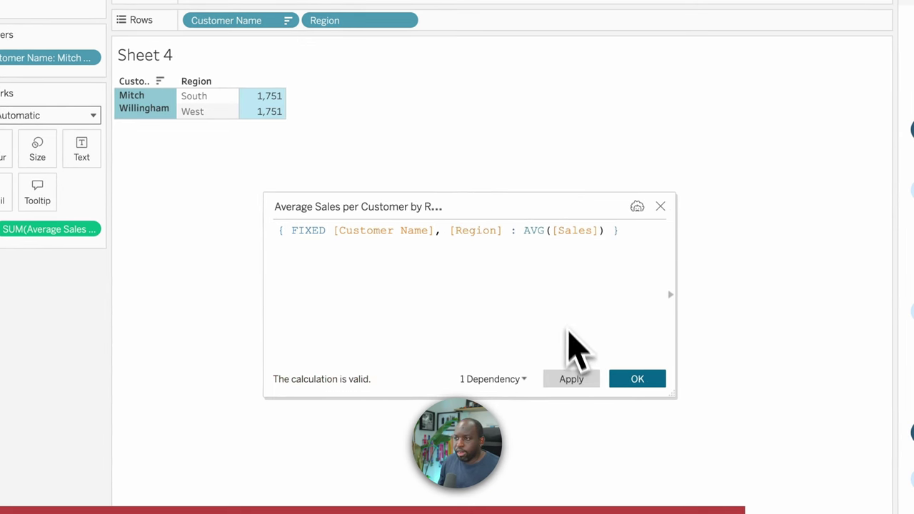
pyautogui.click(580, 380)
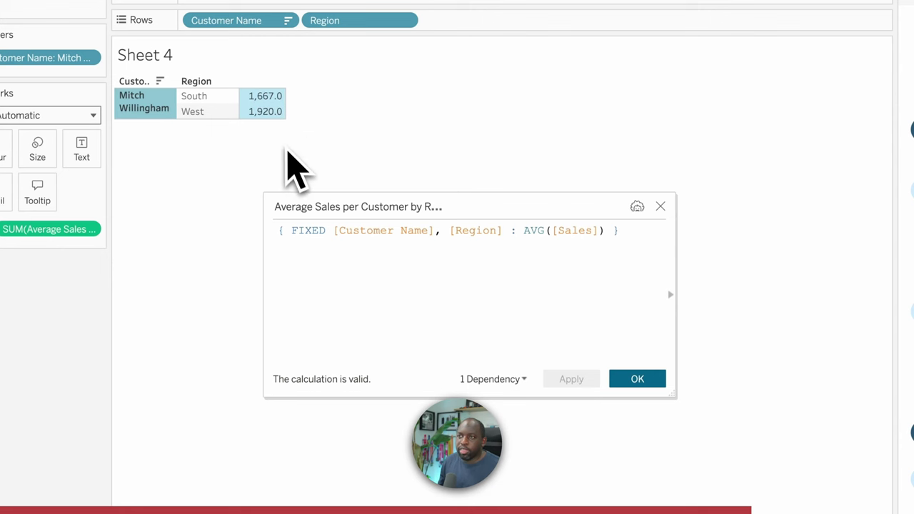
pyautogui.click(634, 380)
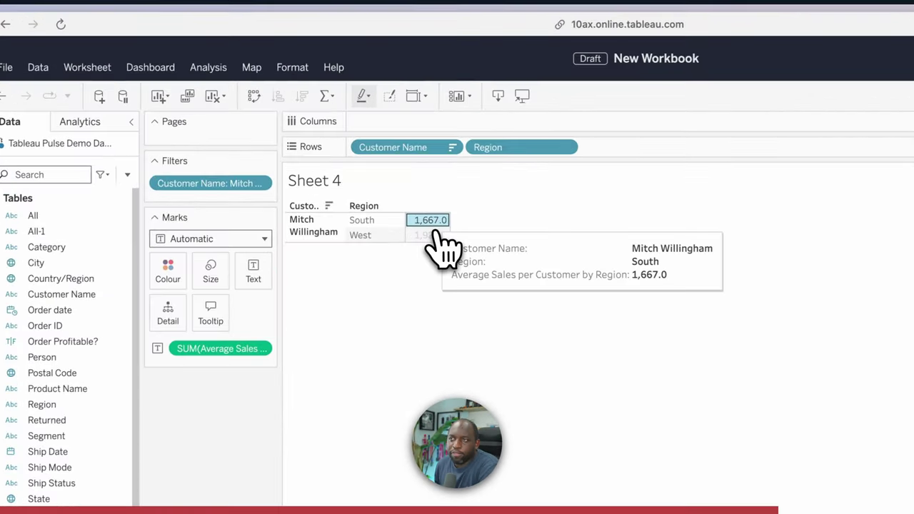
pyautogui.click(378, 149)
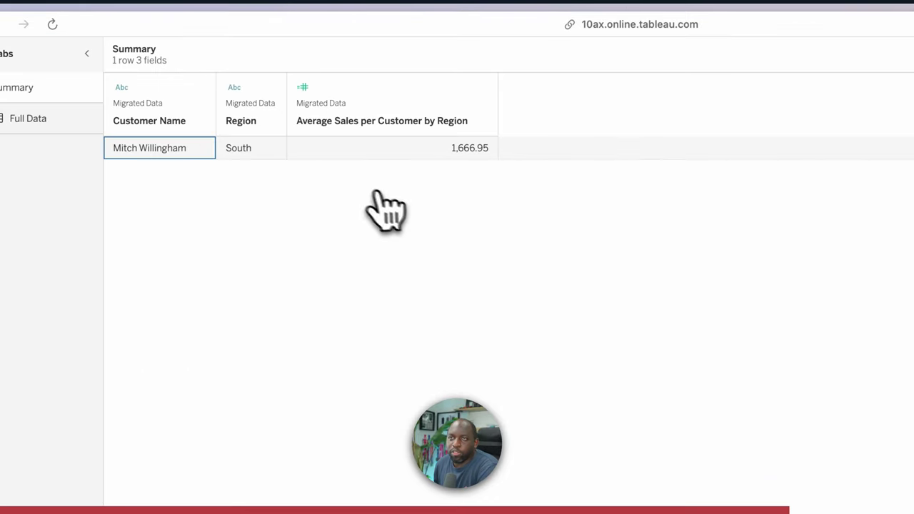
pyautogui.click(75, 128)
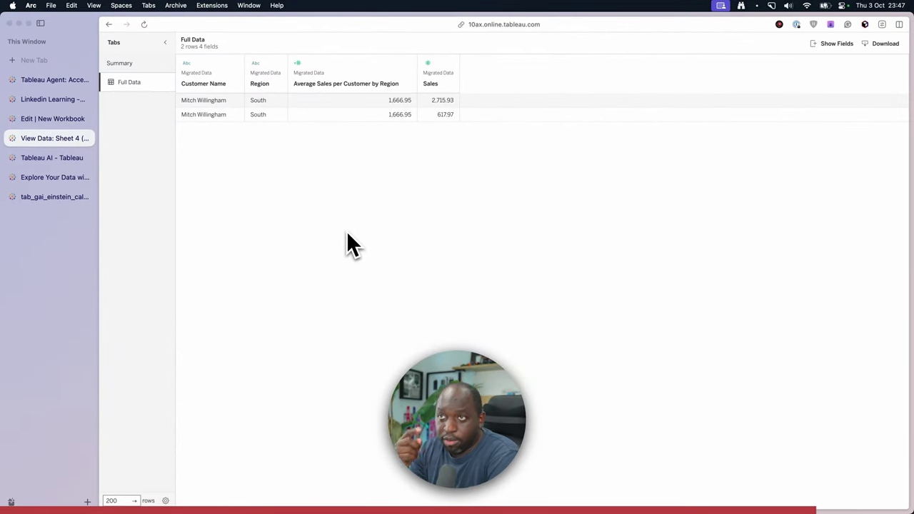
pyautogui.click(833, 44)
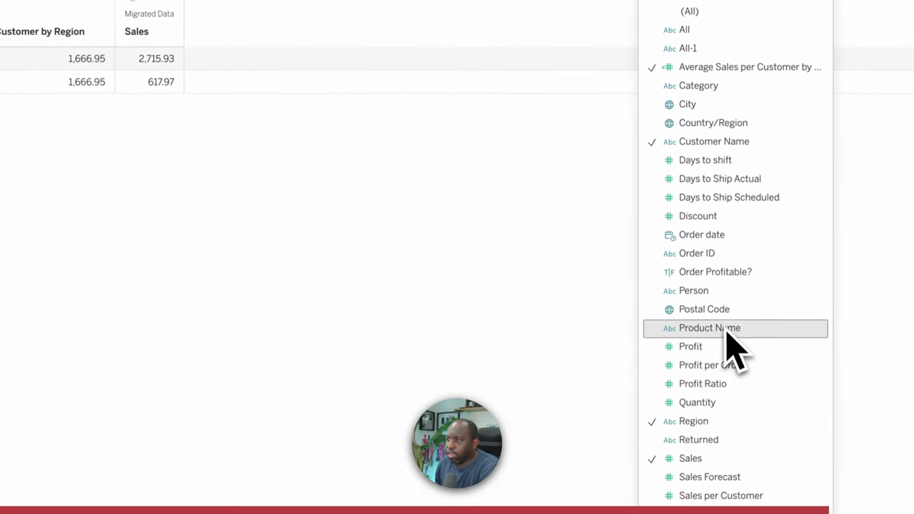
pyautogui.click(727, 330)
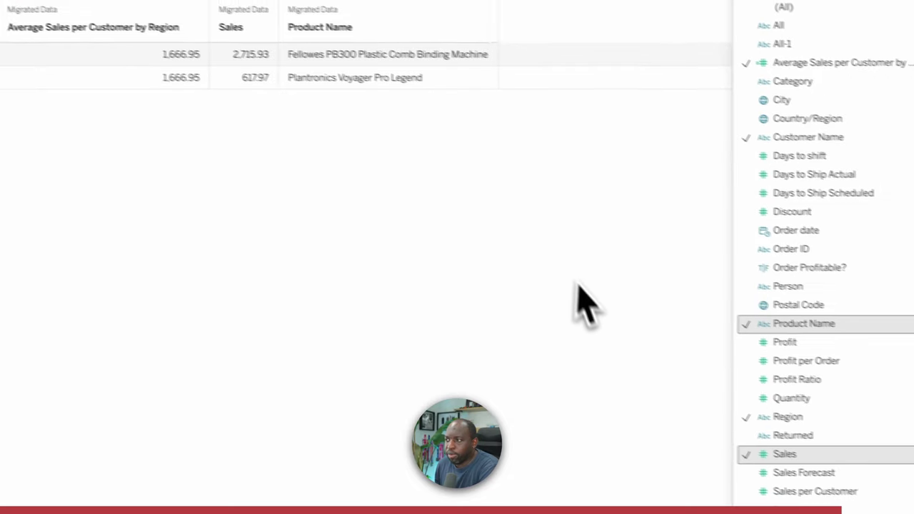
pyautogui.click(821, 399)
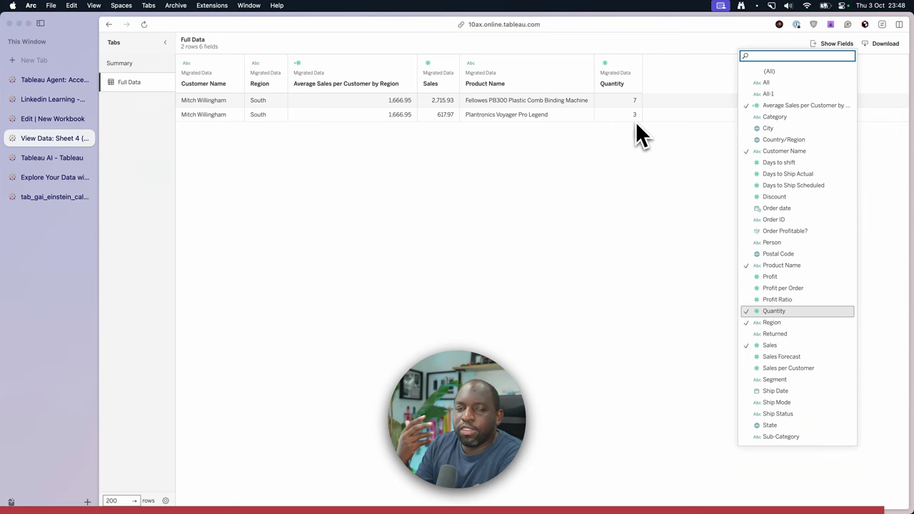
pyautogui.click(57, 123)
pyautogui.click(532, 295)
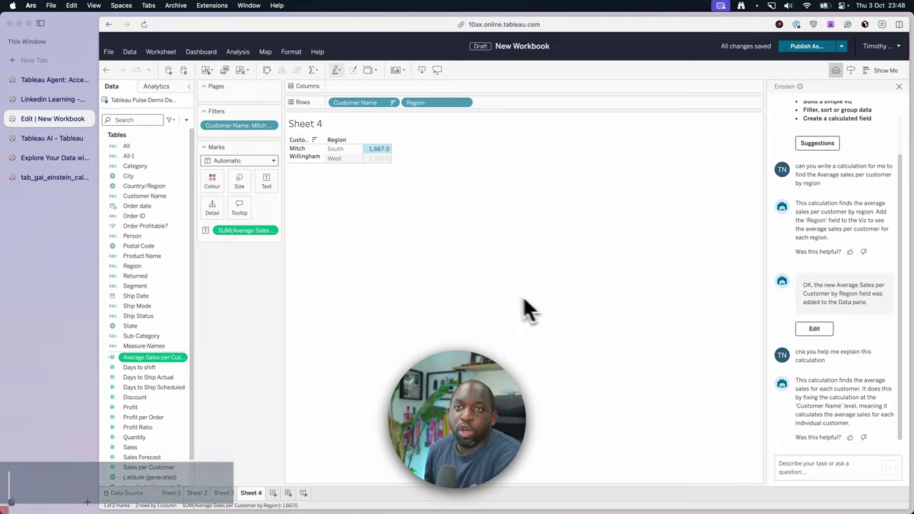
# Open the Einstein Copilot help article and read through its first sections.
pyautogui.click(54, 159)
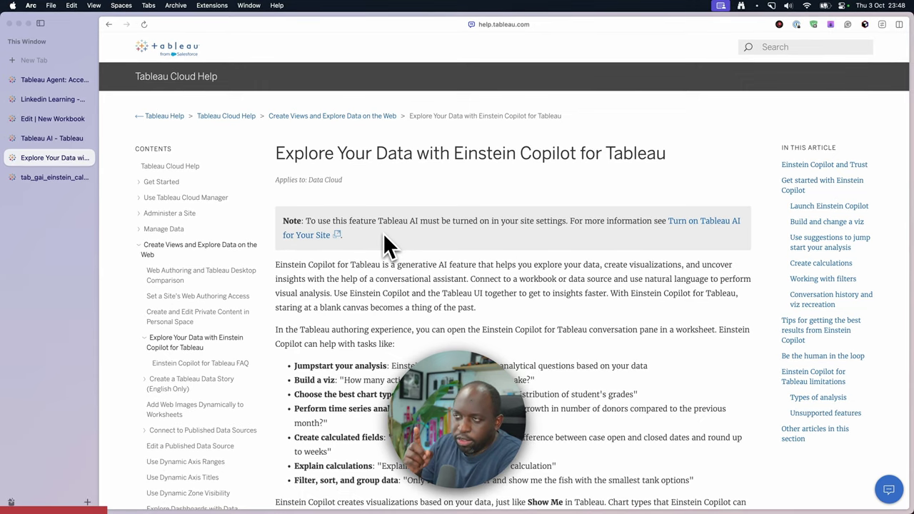
pyautogui.scroll(-5, 414, 253)
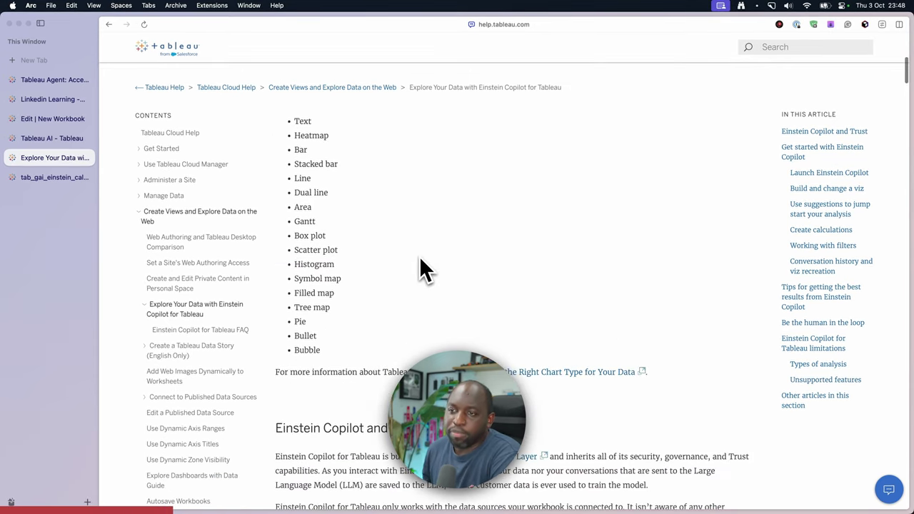
pyautogui.scroll(3, 394, 217)
pyautogui.scroll(-8, 393, 217)
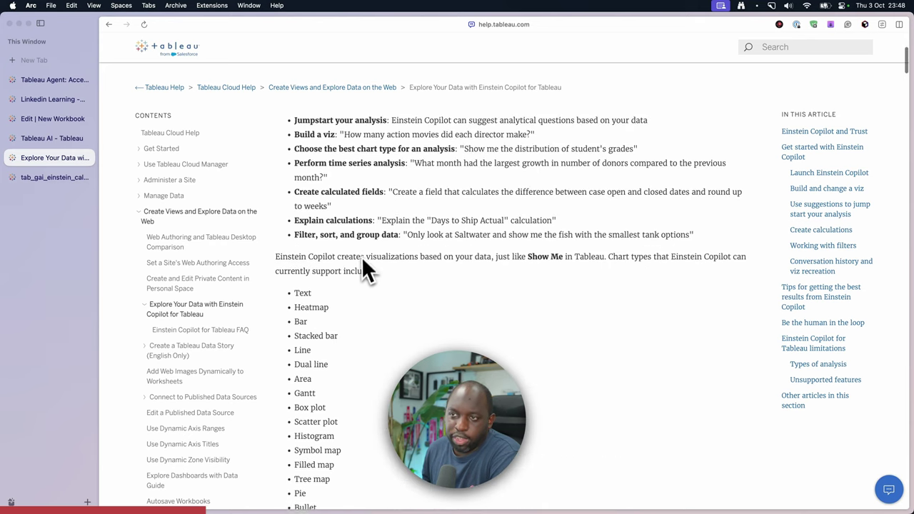
pyautogui.scroll(-4, 389, 277)
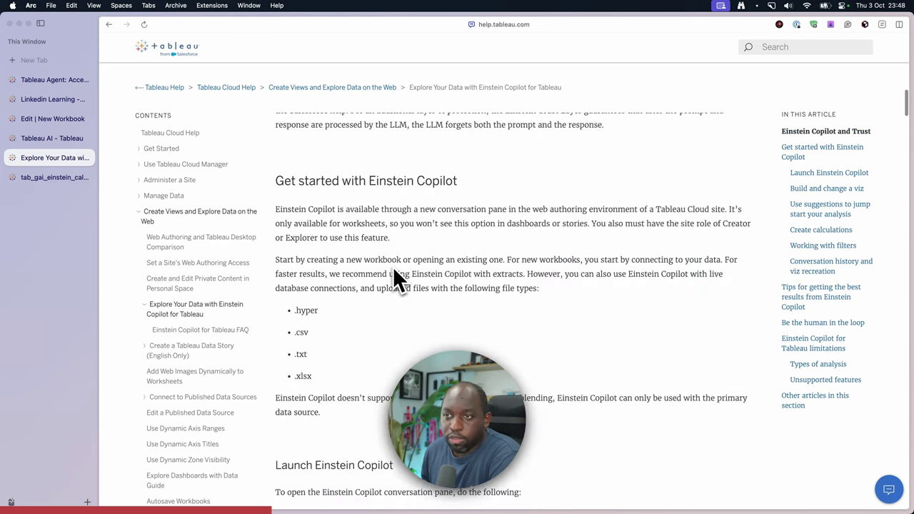
pyautogui.scroll(-1, 393, 274)
pyautogui.scroll(-5, 401, 222)
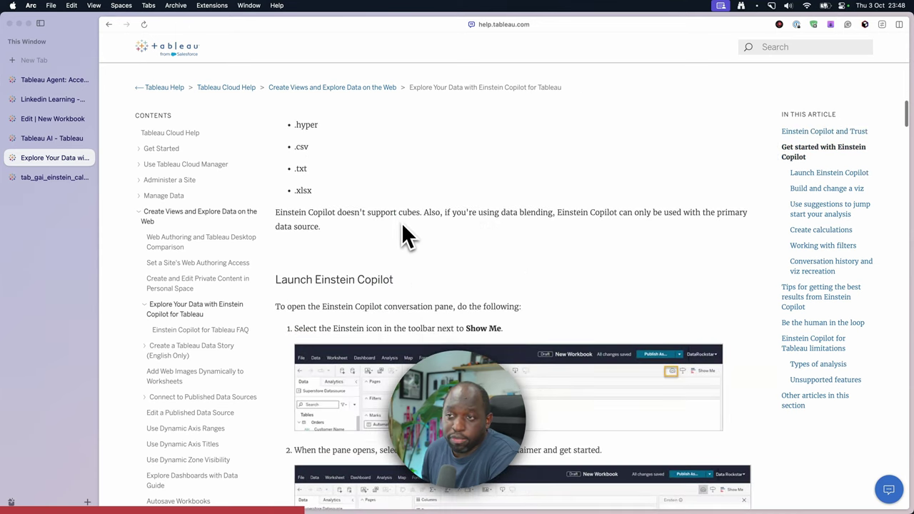
pyautogui.scroll(-15, 403, 234)
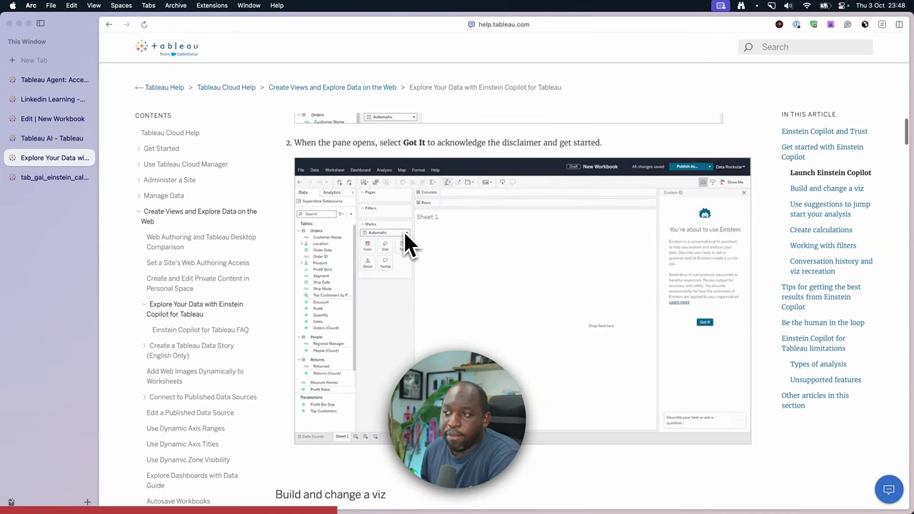
pyautogui.scroll(-15, 404, 234)
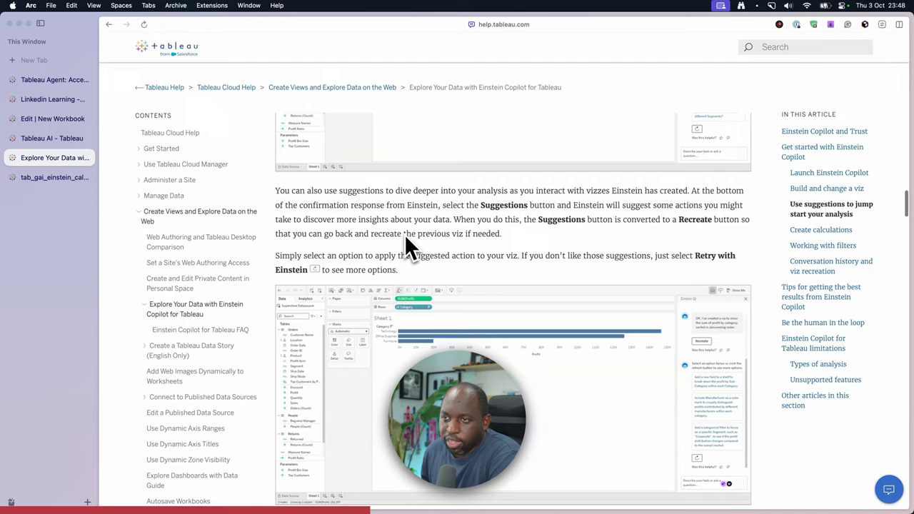
pyautogui.scroll(-15, 405, 238)
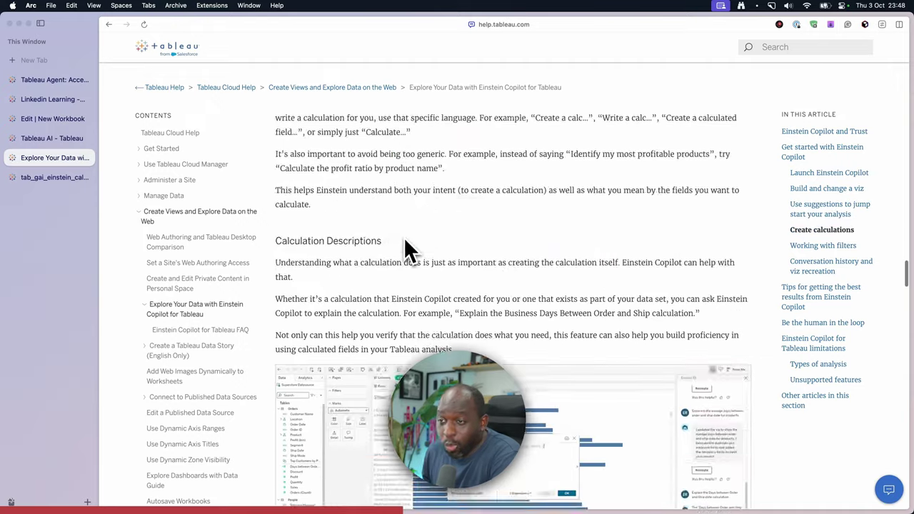
pyautogui.scroll(-15, 404, 239)
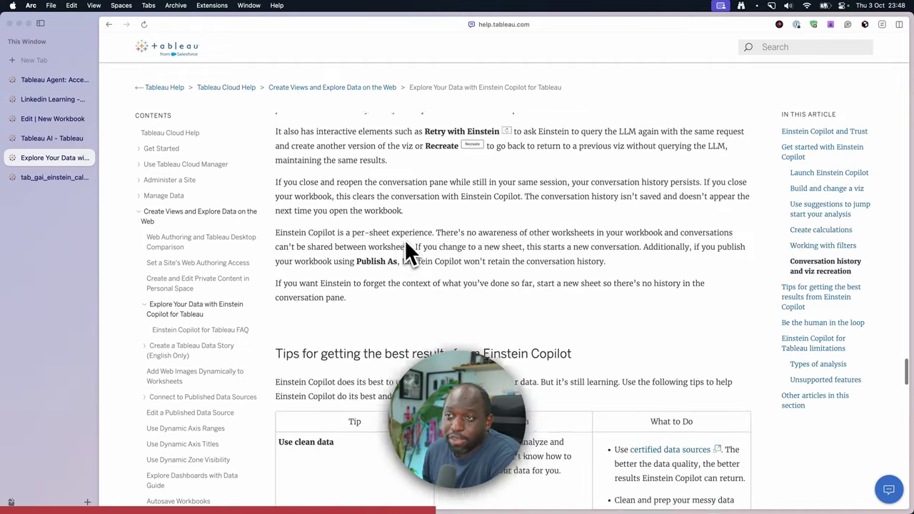
# Read to the end of the article and open the Einstein Copilot for Tableau FAQ.
pyautogui.scroll(-3, 403, 240)
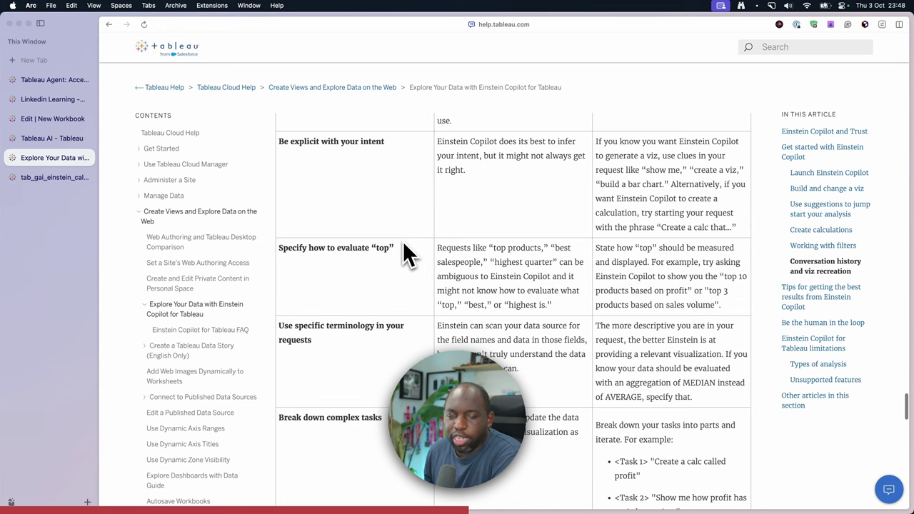
pyautogui.scroll(-10, 403, 242)
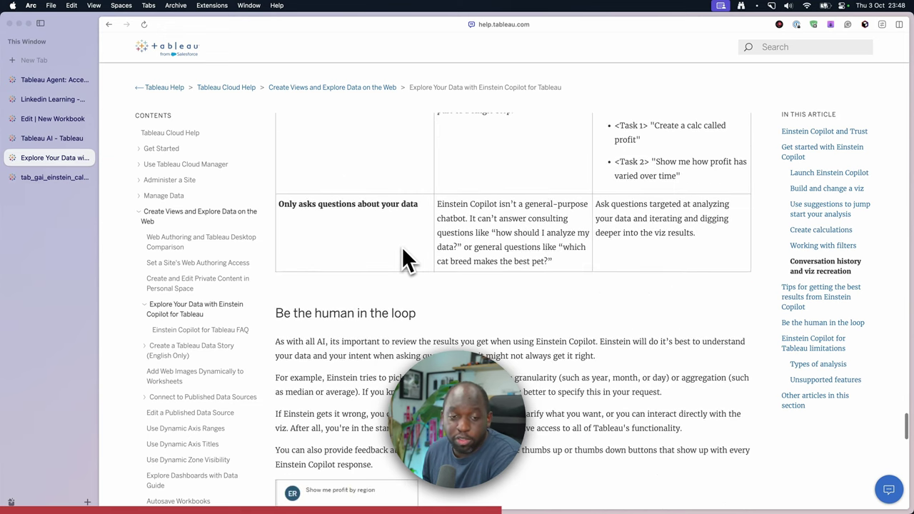
pyautogui.scroll(-15, 402, 249)
pyautogui.scroll(-5, 403, 246)
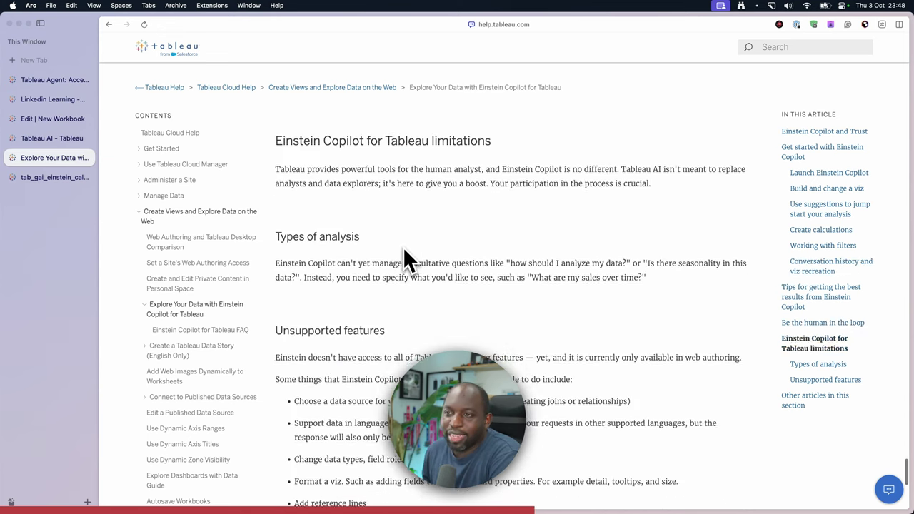
pyautogui.scroll(-5, 403, 251)
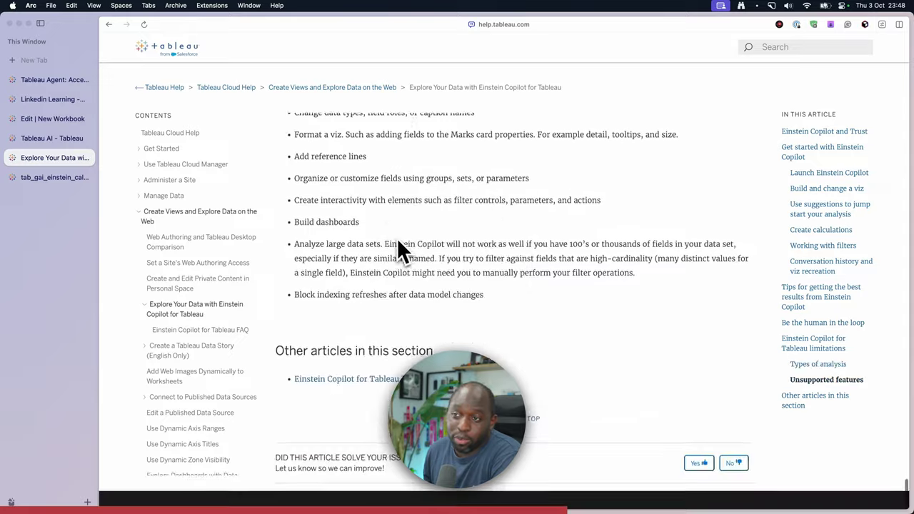
pyautogui.scroll(5, 397, 250)
pyautogui.scroll(-4, 398, 251)
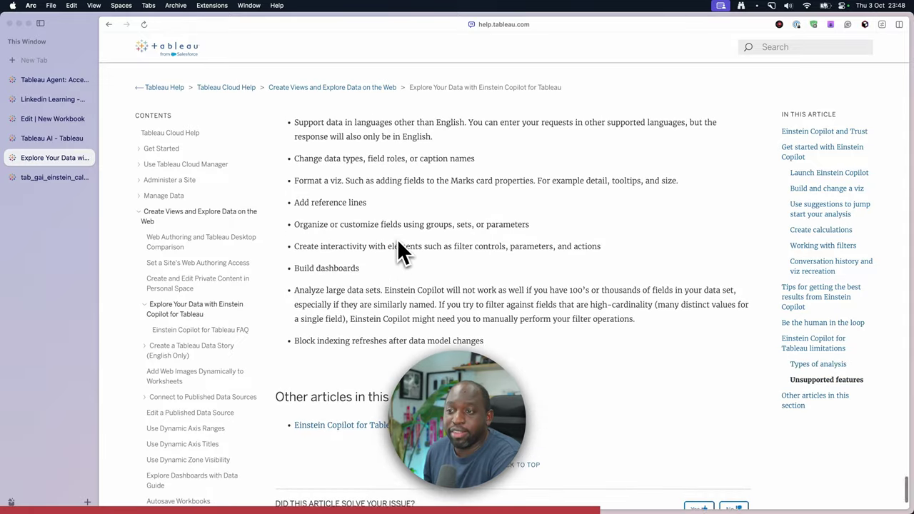
pyautogui.scroll(1, 400, 250)
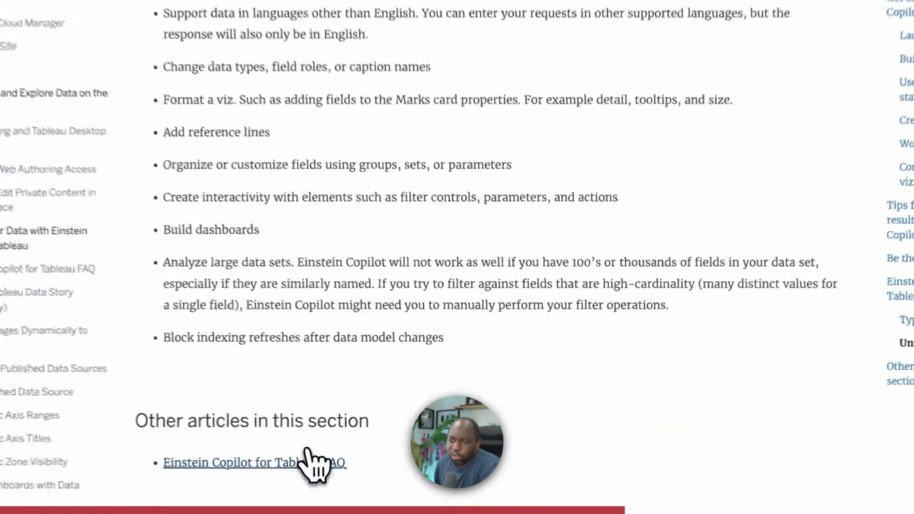
pyautogui.click(308, 457)
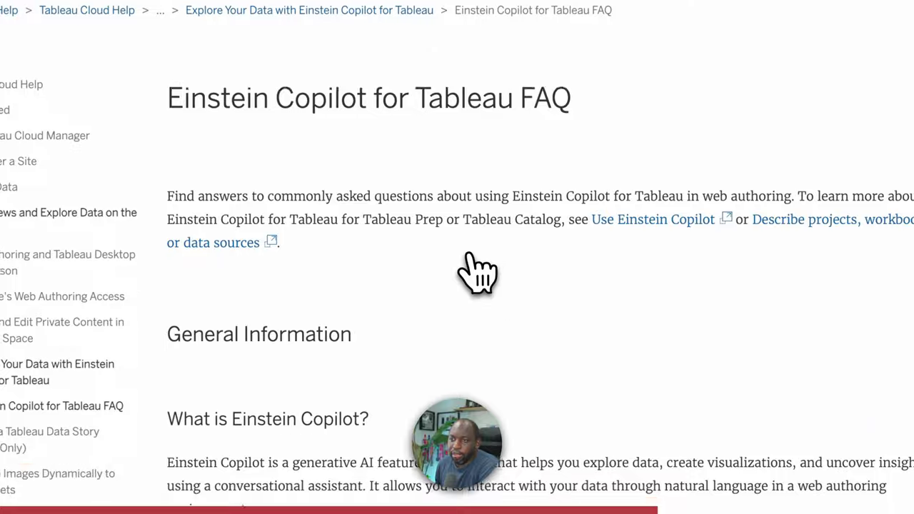
pyautogui.scroll(-10, 469, 254)
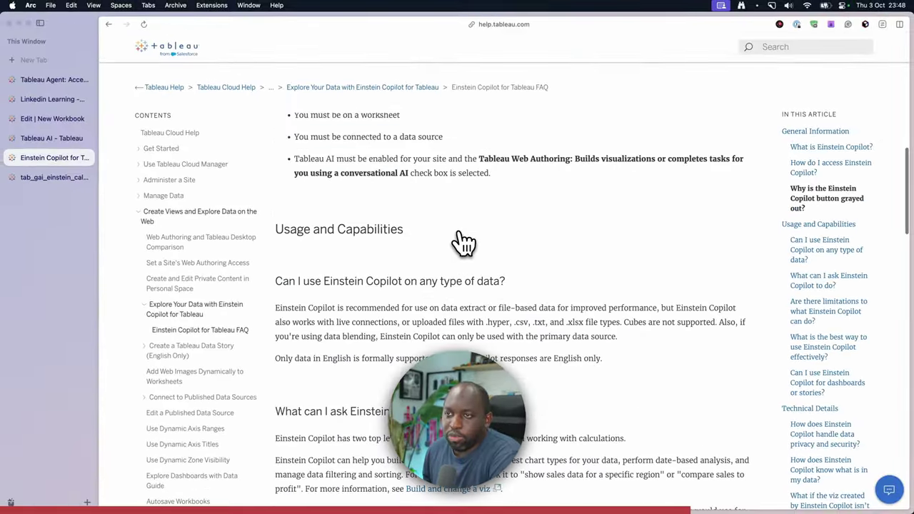
pyautogui.scroll(-6, 463, 242)
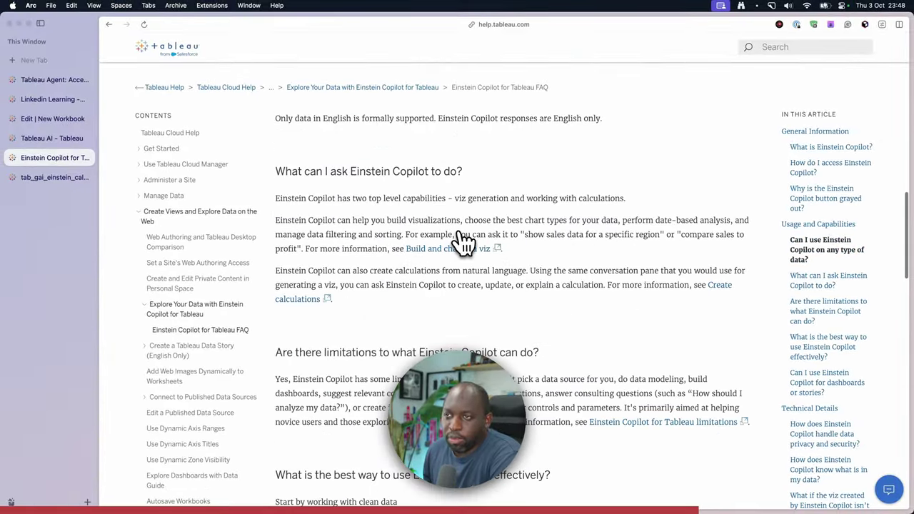
pyautogui.scroll(-15, 460, 243)
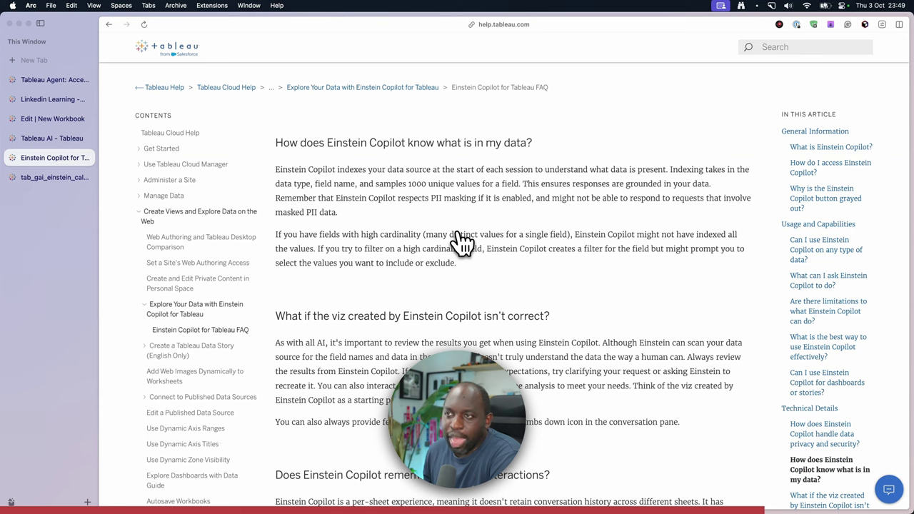
pyautogui.scroll(6, 460, 239)
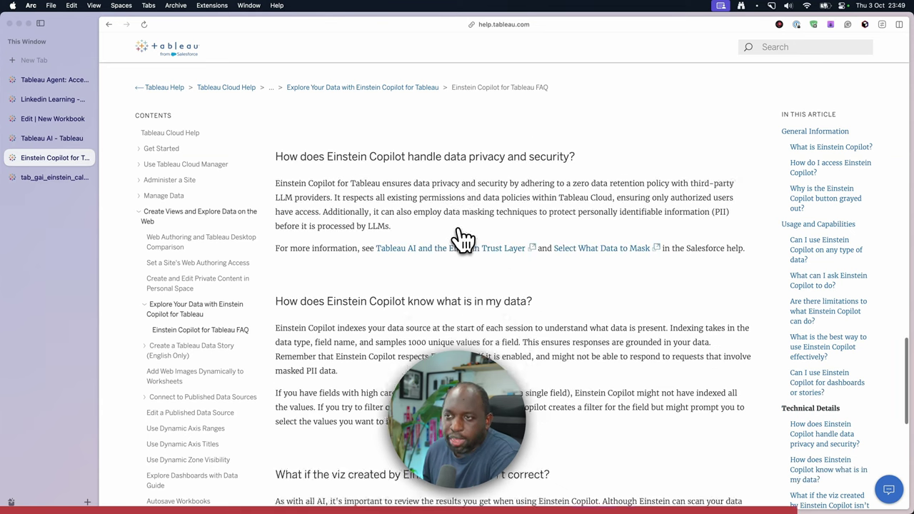
pyautogui.scroll(-10, 461, 242)
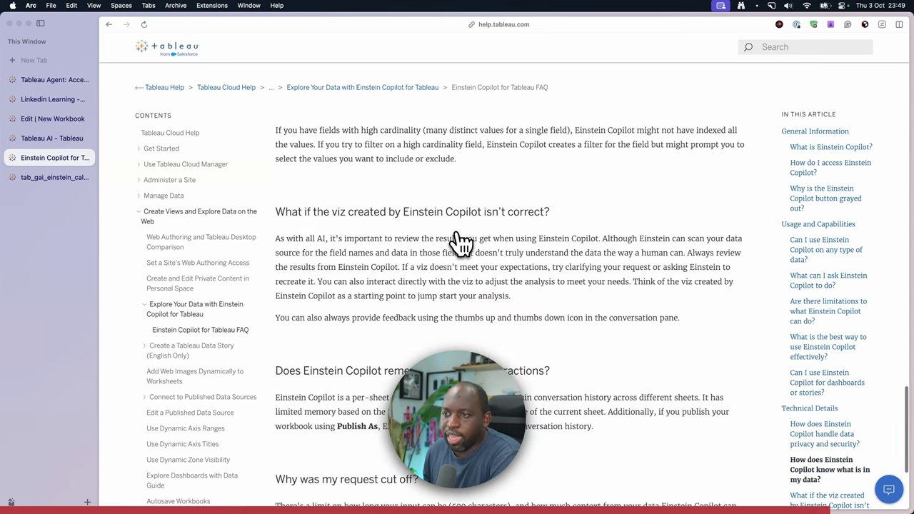
pyautogui.scroll(15, 458, 239)
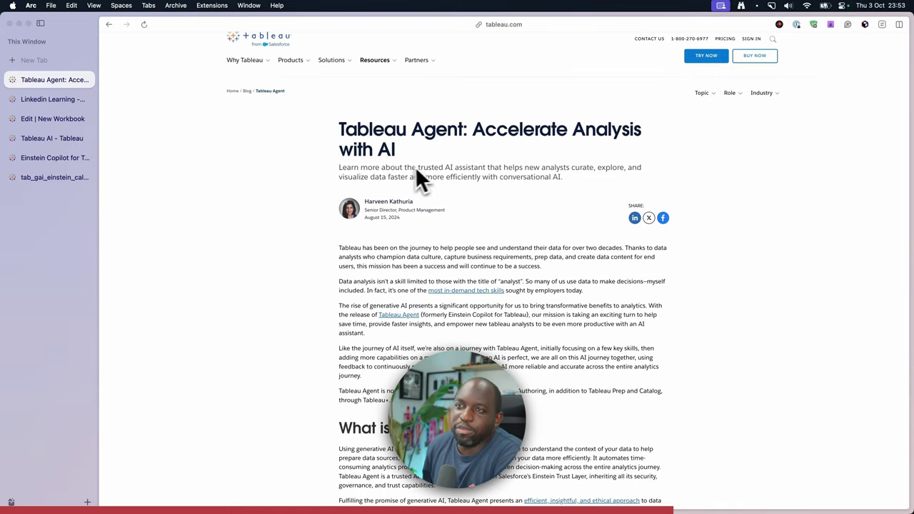
# Go to the Tableau Agent blog listing and open 'What is Tableau Agent?'.
pyautogui.click(270, 91)
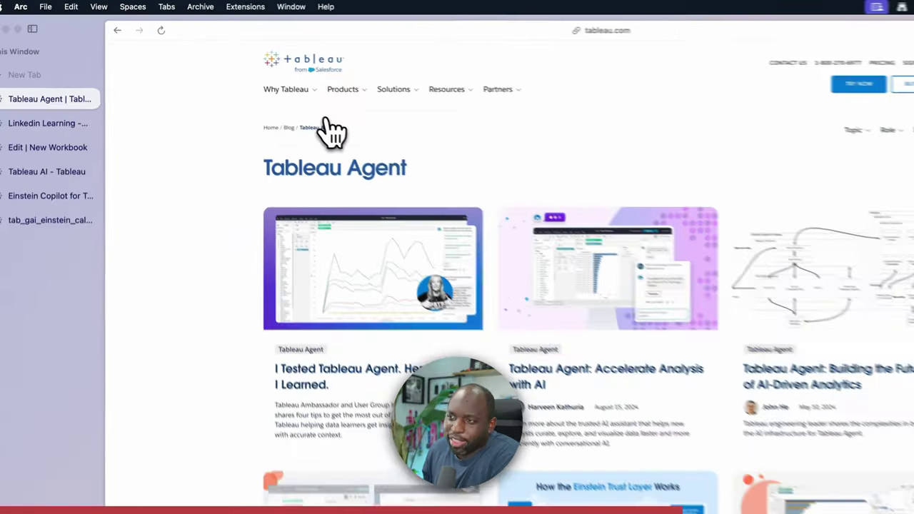
pyautogui.scroll(-5, 649, 329)
pyautogui.scroll(2, 622, 249)
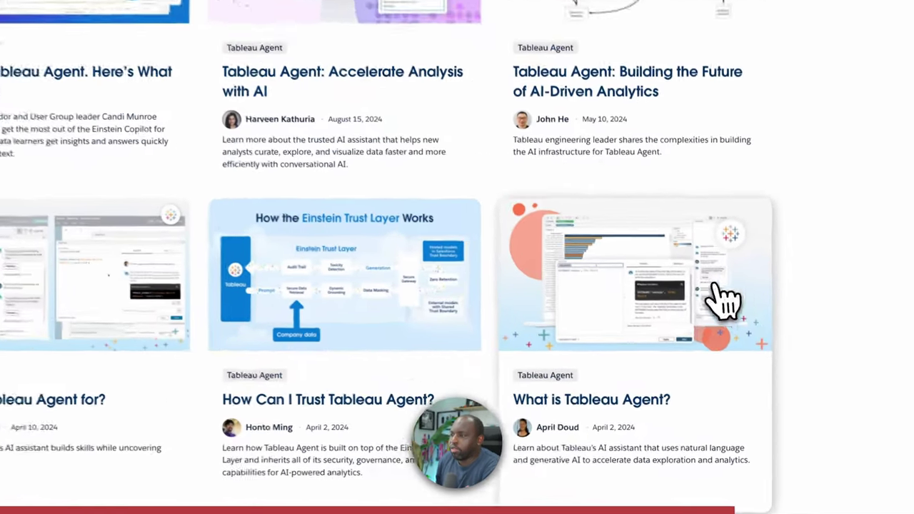
pyautogui.click(703, 426)
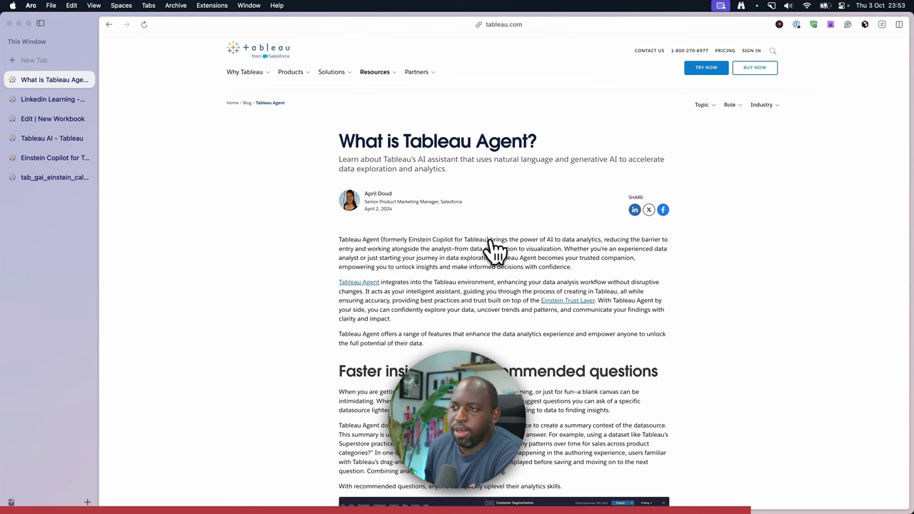
# Skim 'What is Tableau Agent?' and return to the Tableau Agent post listing.
pyautogui.scroll(-5, 493, 321)
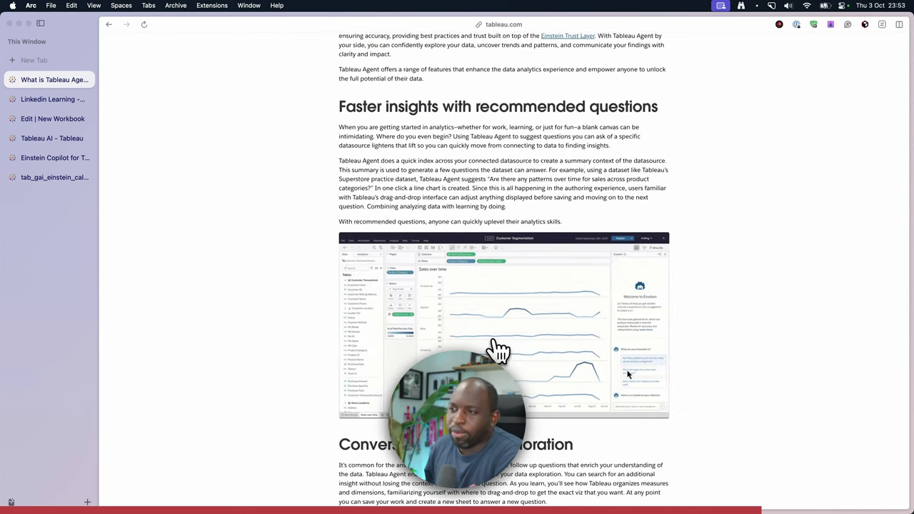
pyautogui.scroll(-5, 498, 350)
pyautogui.scroll(15, 329, 207)
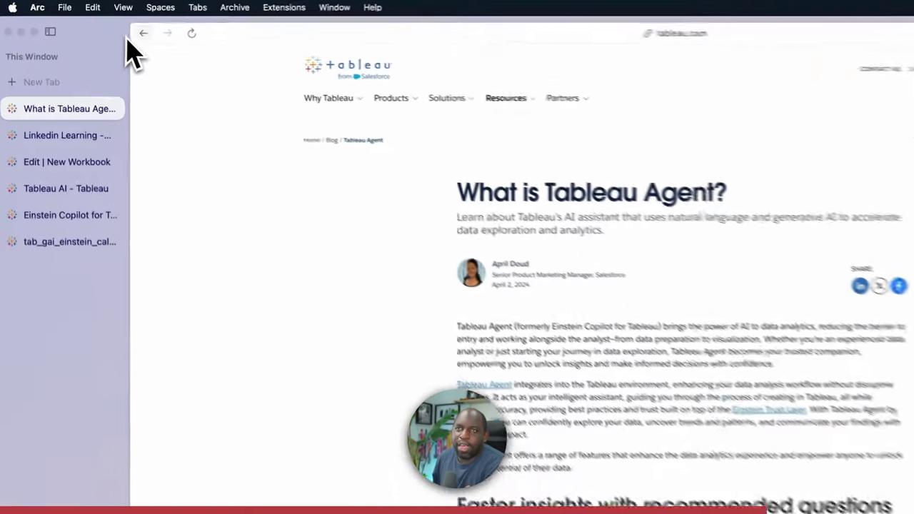
pyautogui.click(363, 140)
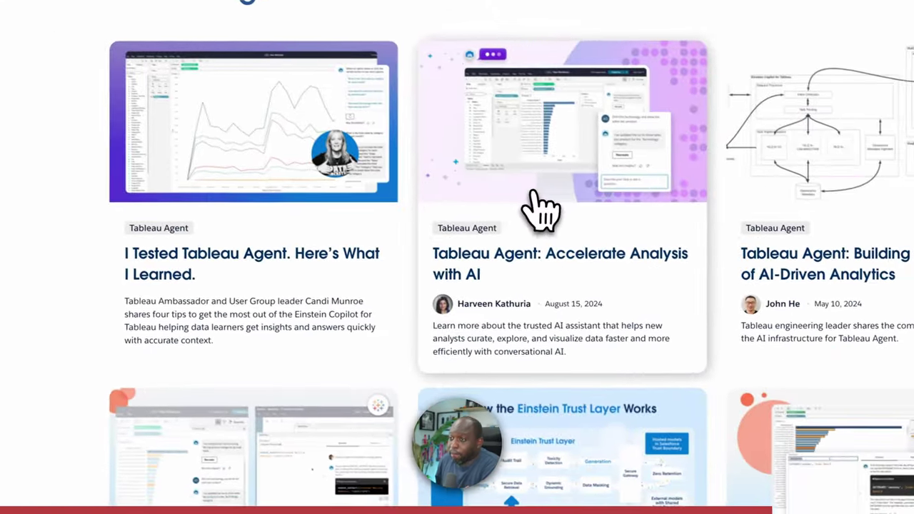
# Skim 'Tableau Agent: Accelerate Analysis with AI' and return to the Tableau Agent listing.
pyautogui.click(573, 179)
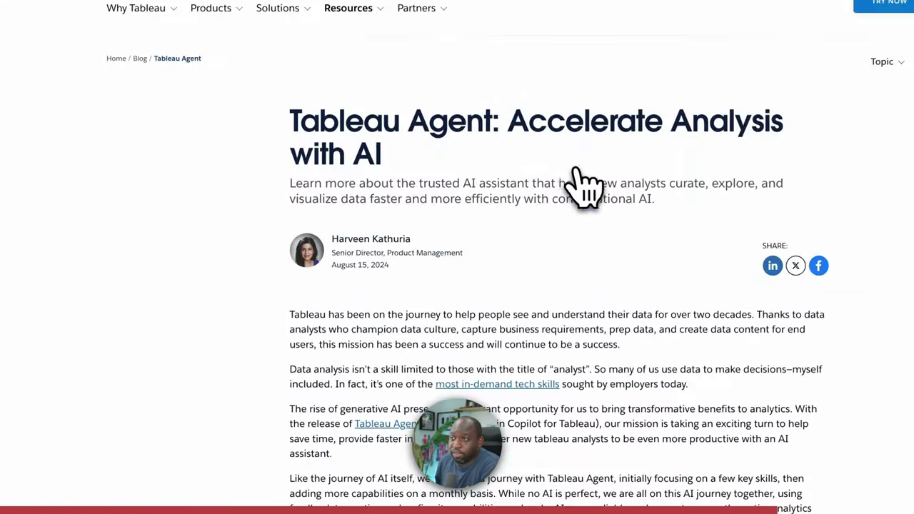
pyautogui.scroll(-15, 577, 310)
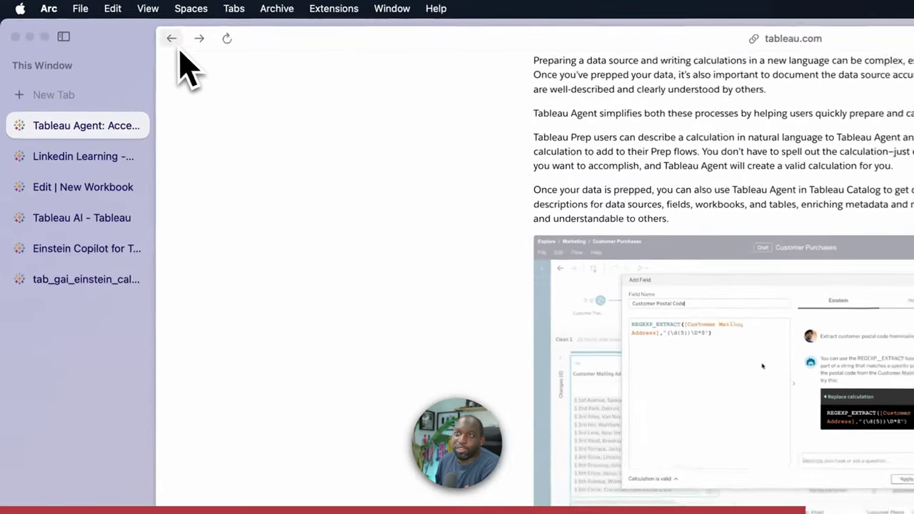
pyautogui.click(173, 39)
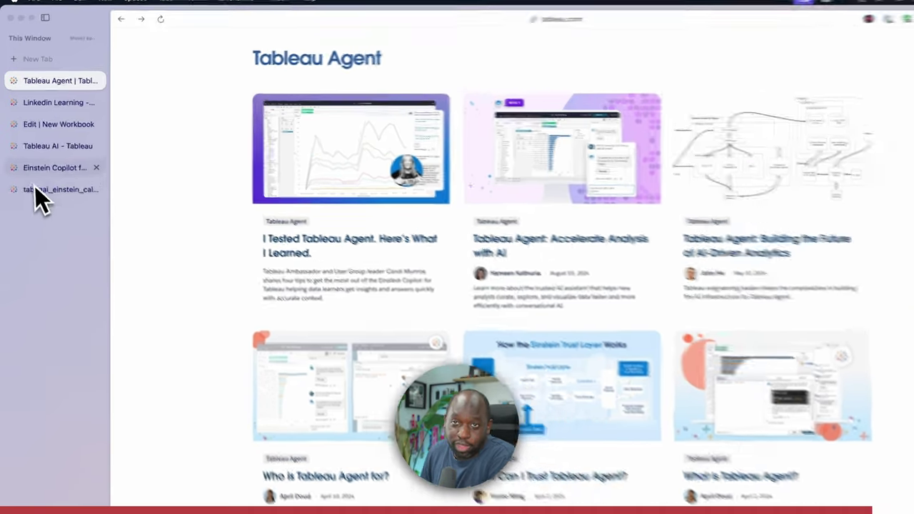
# Check the Einstein Copilot FAQ, then switch back to the New Workbook editor.
pyautogui.click(43, 159)
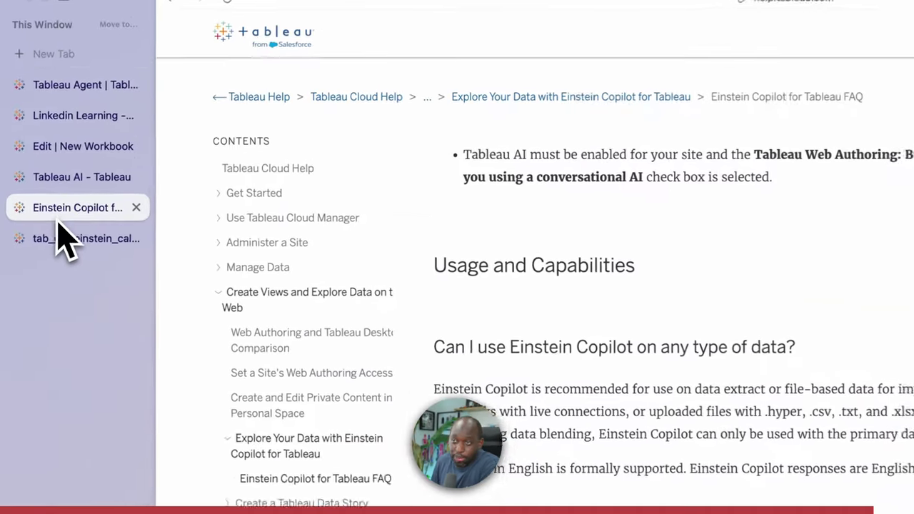
pyautogui.click(81, 159)
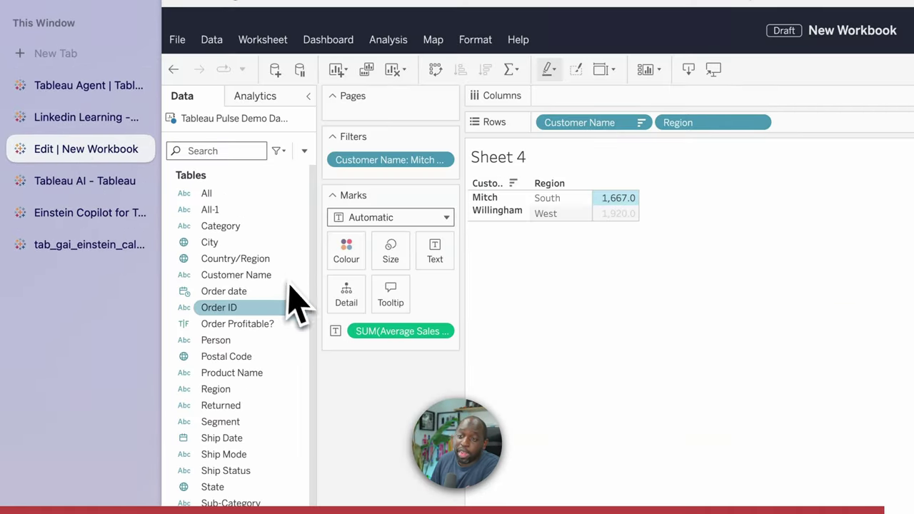